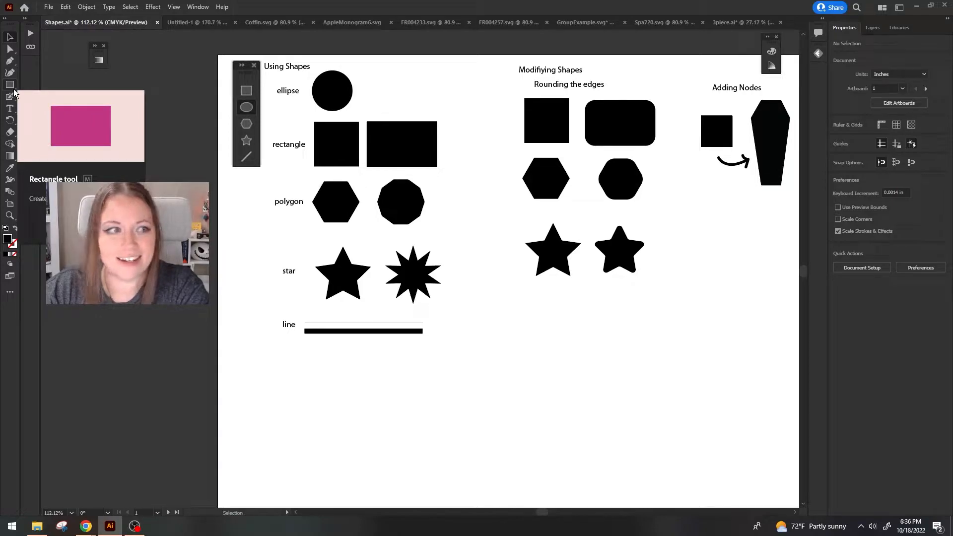
Draw a circle about 0.82 in wide in the ellipse row, and a ring of concentric black and white circles lower on the artboard.
left_click(14, 90)
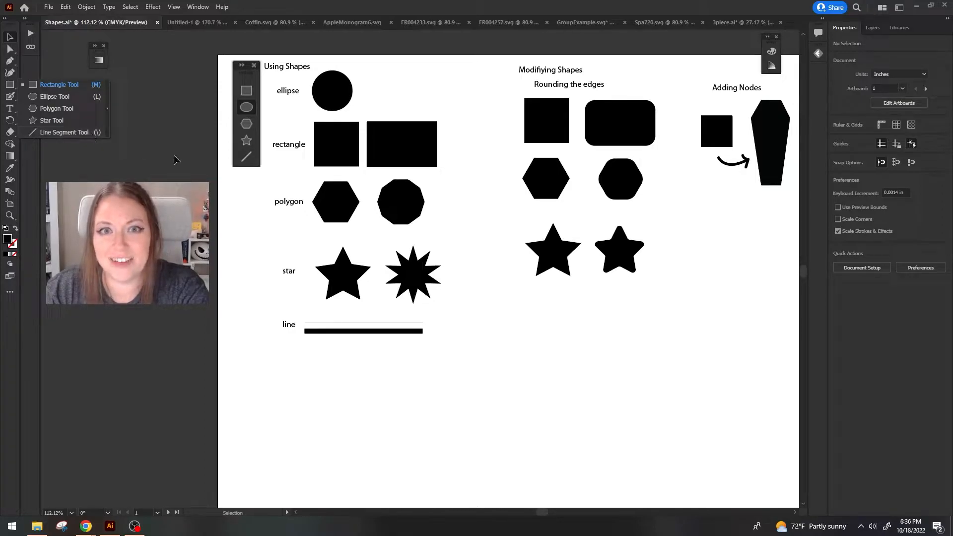
left_click(428, 75)
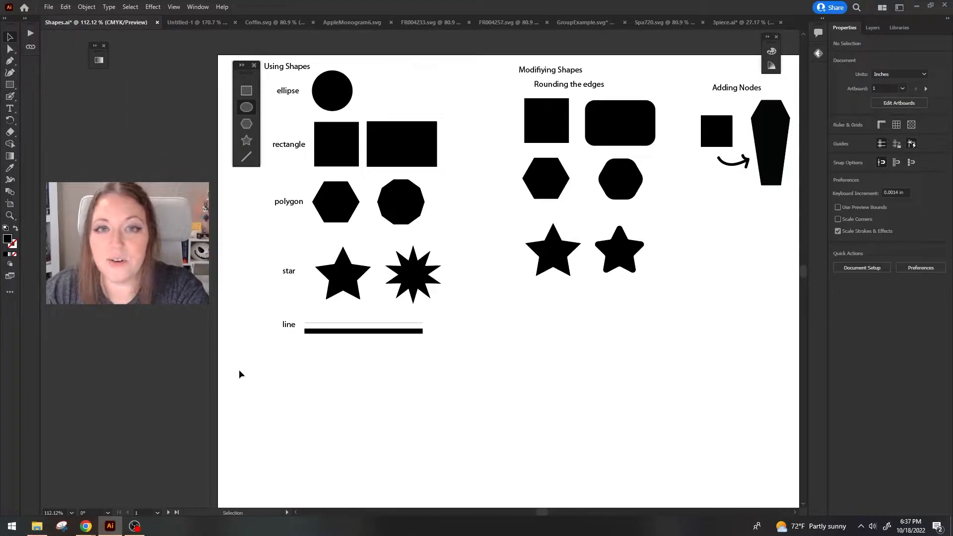
left_click(9, 88)
left_click(10, 86)
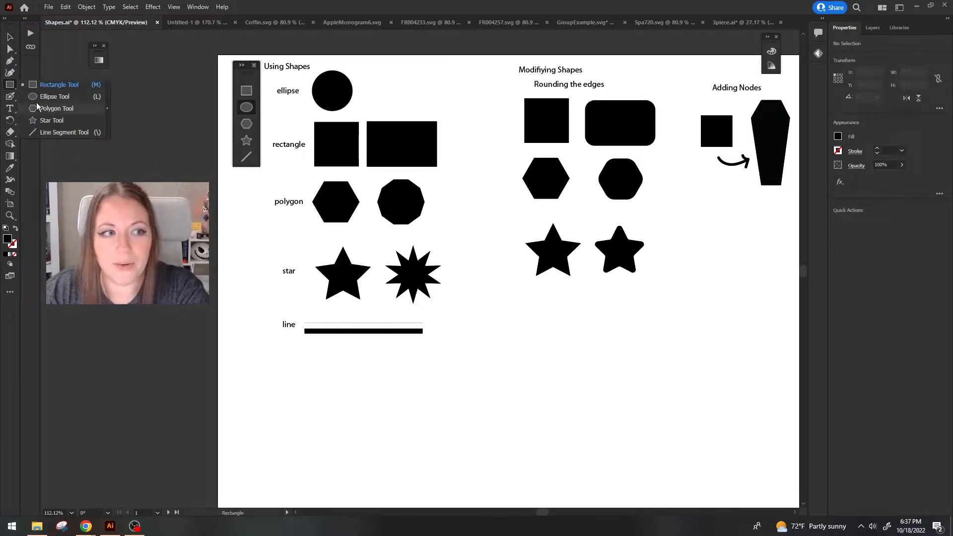
left_click(47, 97)
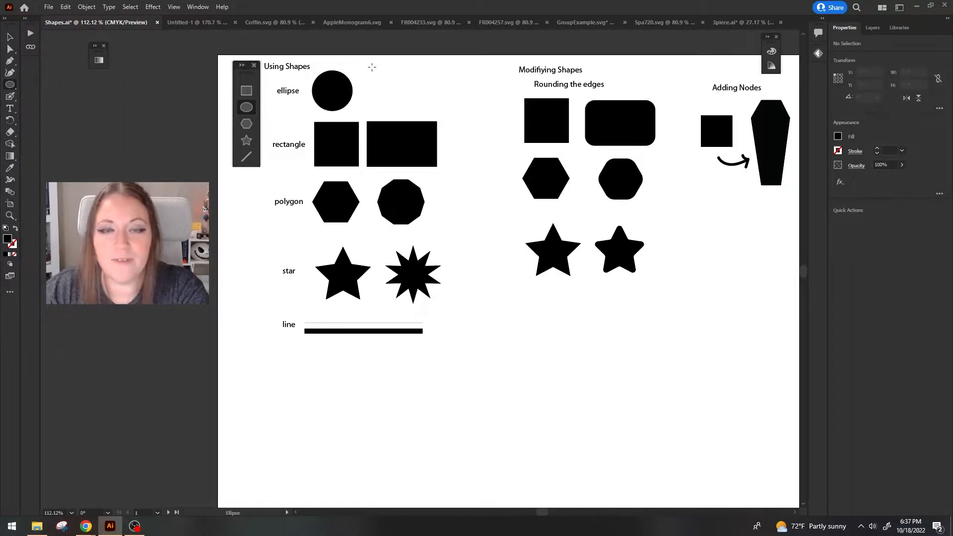
left_click_drag(372, 67, 412, 107)
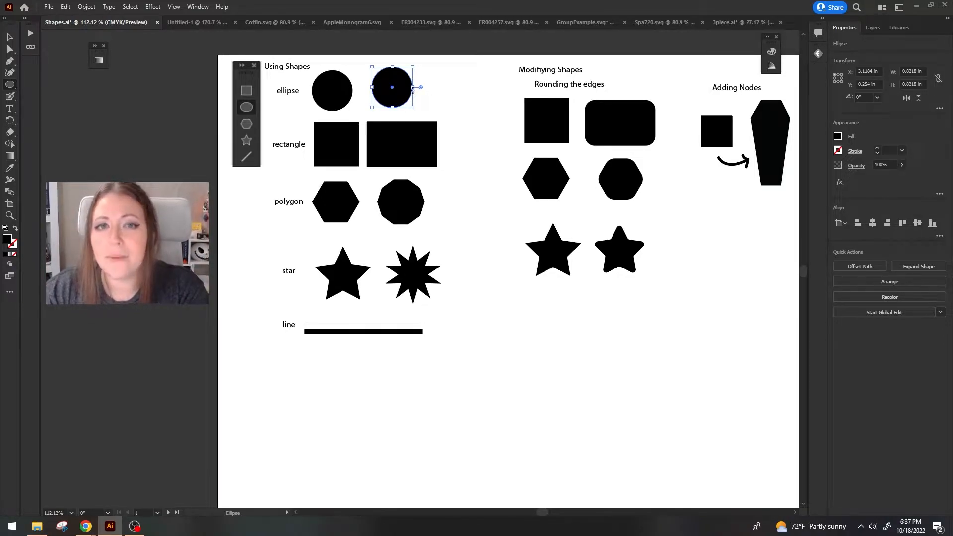
left_click_drag(421, 66, 796, 470)
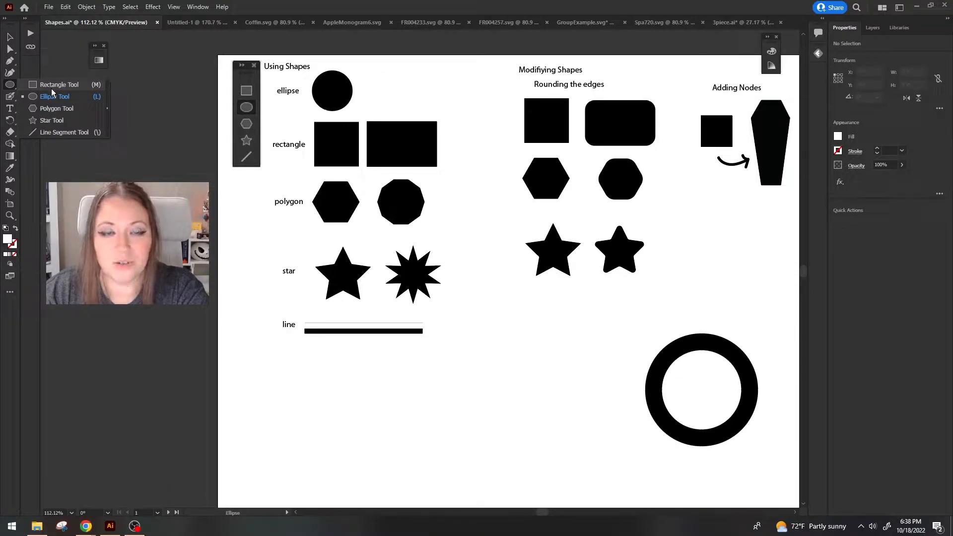
Draw a white rectangle about 6.23 by 2.59 in over the ring in the lower part of the artboard.
left_click(52, 88)
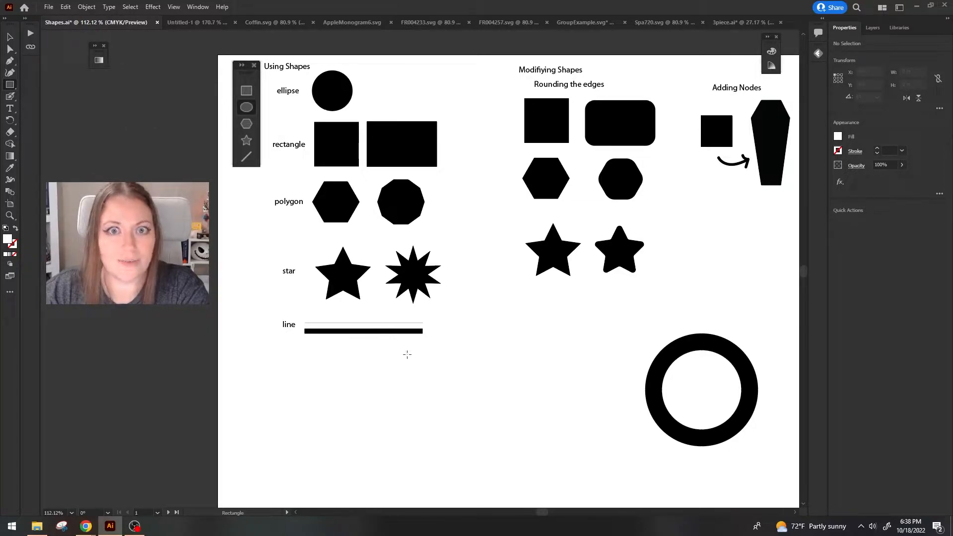
left_click_drag(484, 341, 789, 468)
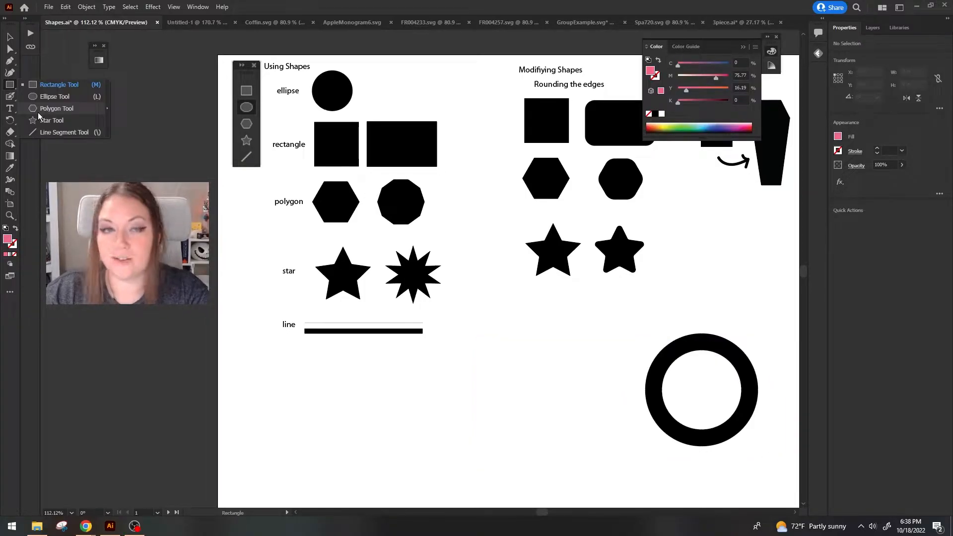
Create a pink six-sided polygon with a 0.6944 in radius in the empty area below the stars, and shift it slightly down and right.
left_click(37, 110)
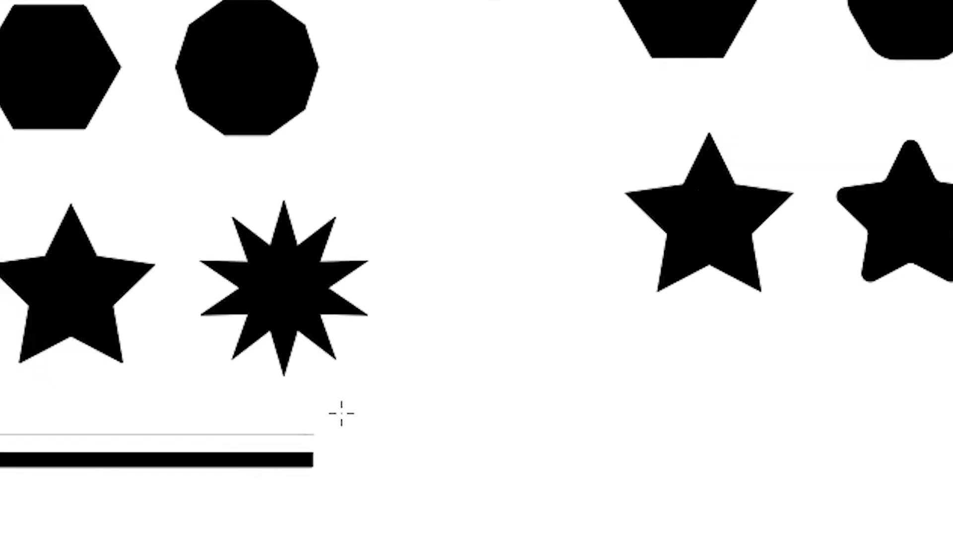
left_click(504, 330)
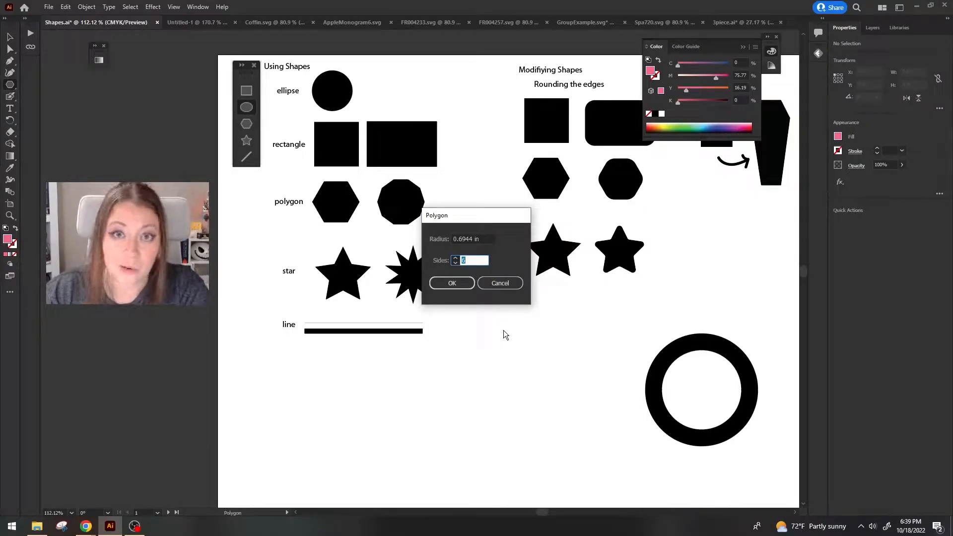
key("Return")
left_click(10, 37)
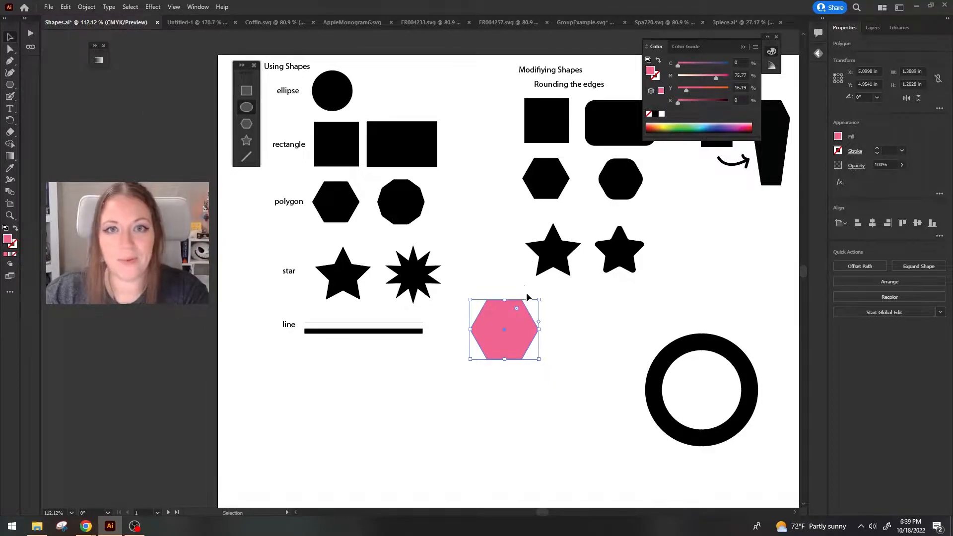
left_click_drag(526, 309, 544, 342)
Draw two more hexagons beside the first, one about 1.87 in wide and a rotated one about 2.28 in wide.
key("l")
left_click_drag(460, 401, 497, 430)
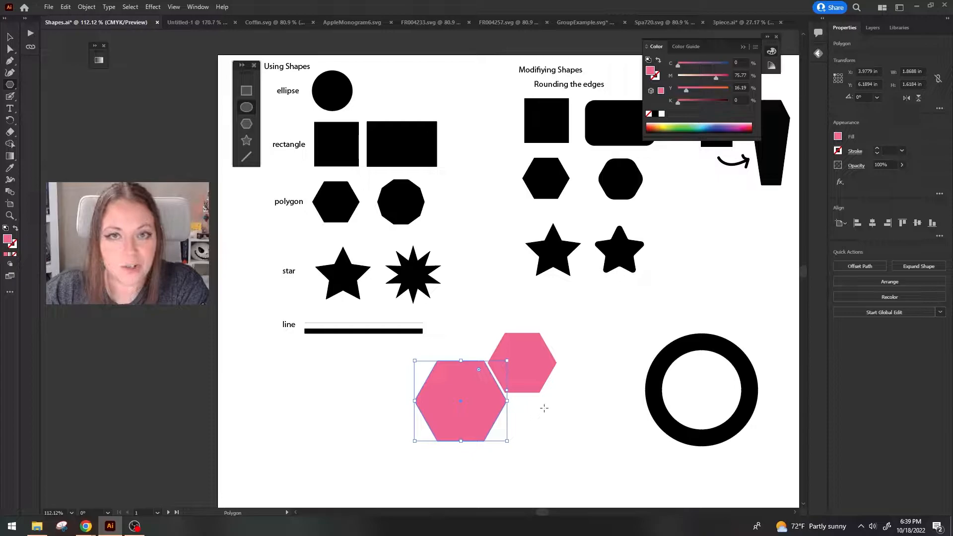
mouse_move(506, 443)
left_mouse_down()
mouse_move(538, 466)
mouse_move(569, 453)
mouse_move(564, 463)
mouse_move(614, 469)
mouse_move(545, 485)
left_mouse_up()
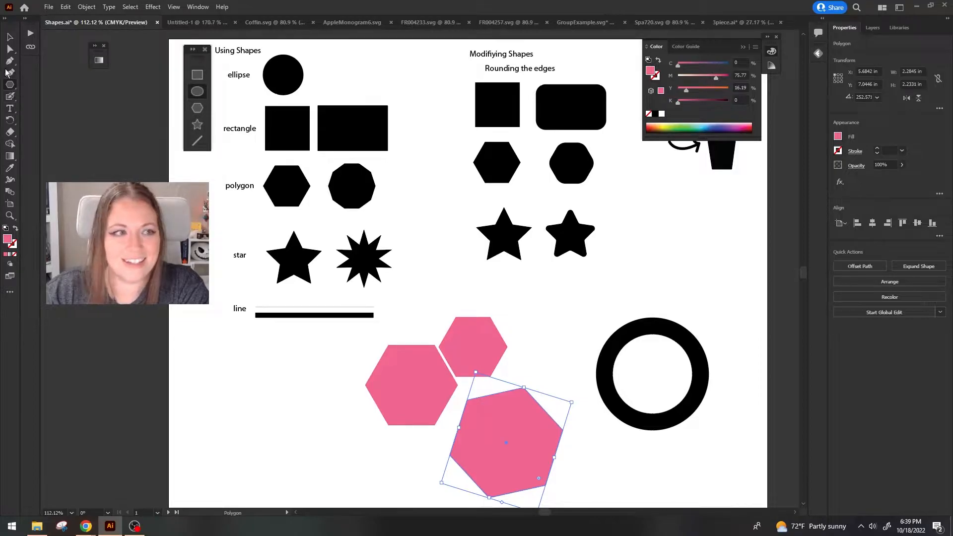
key("ctrl+shift+a")
Create a three-sided polygon with a 1.1703 in radius beside the pink hexagons, and delete it together with them.
left_click(10, 86)
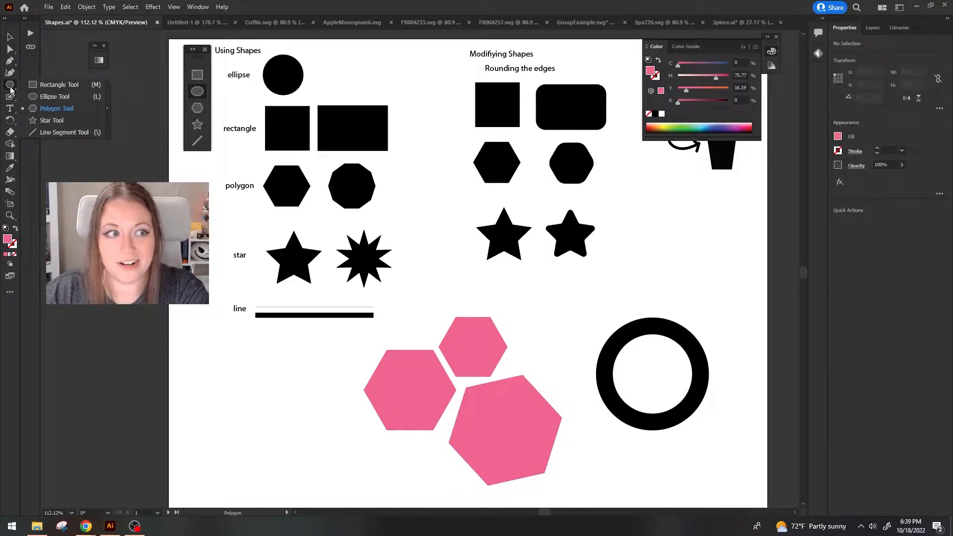
left_click(52, 108)
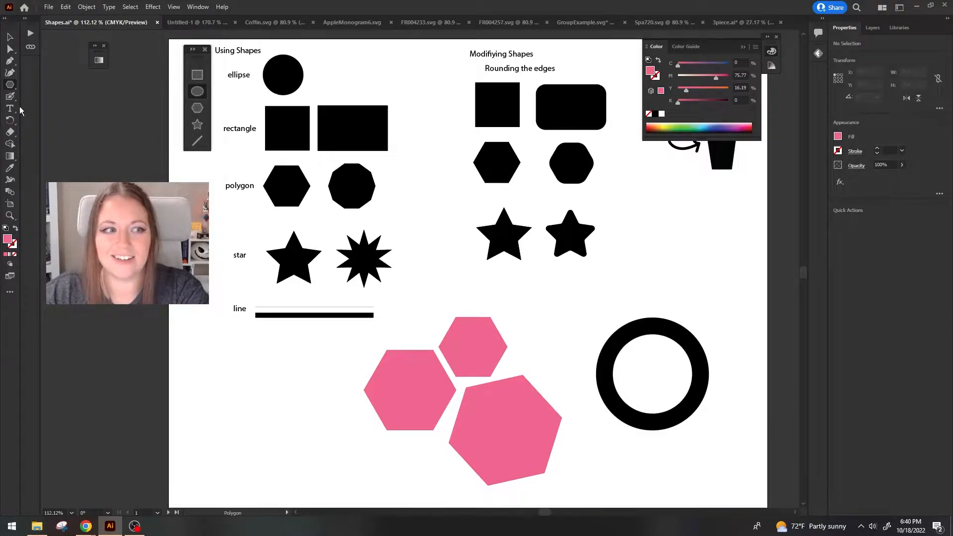
left_click(348, 394)
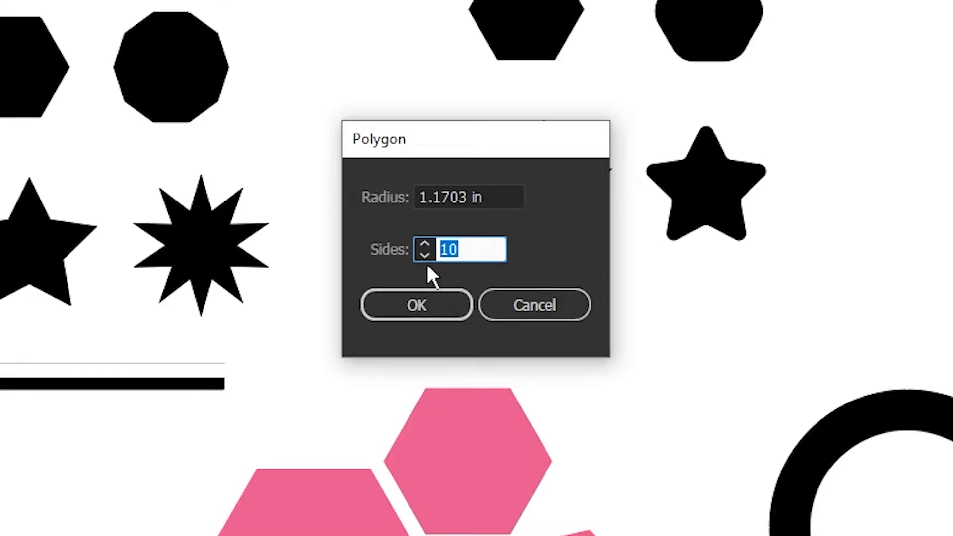
type("3")
key("Return")
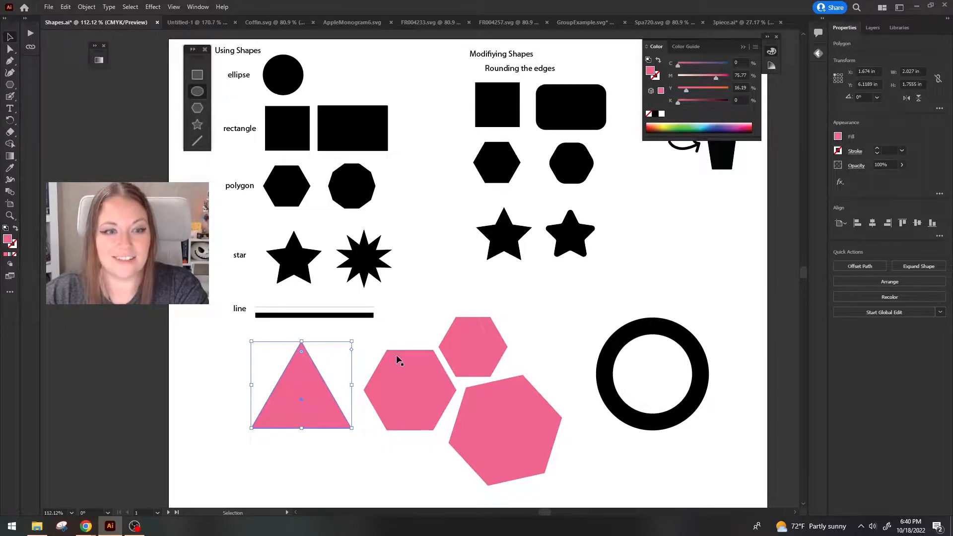
key("ctrl+a")
key("Delete")
Draw a pink five-pointed star about 1.75 by 1.66 in in the empty area below the line samples.
left_click(10, 85)
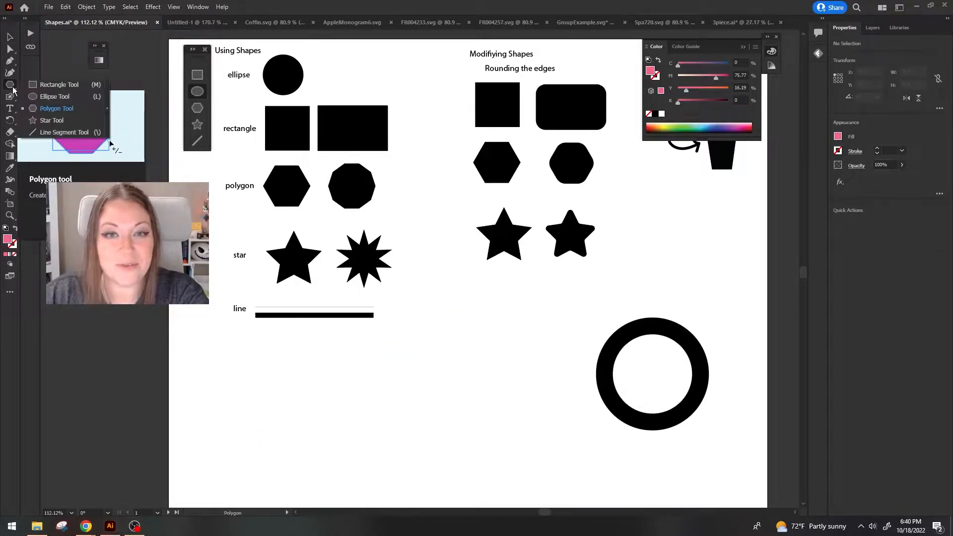
left_click(45, 121)
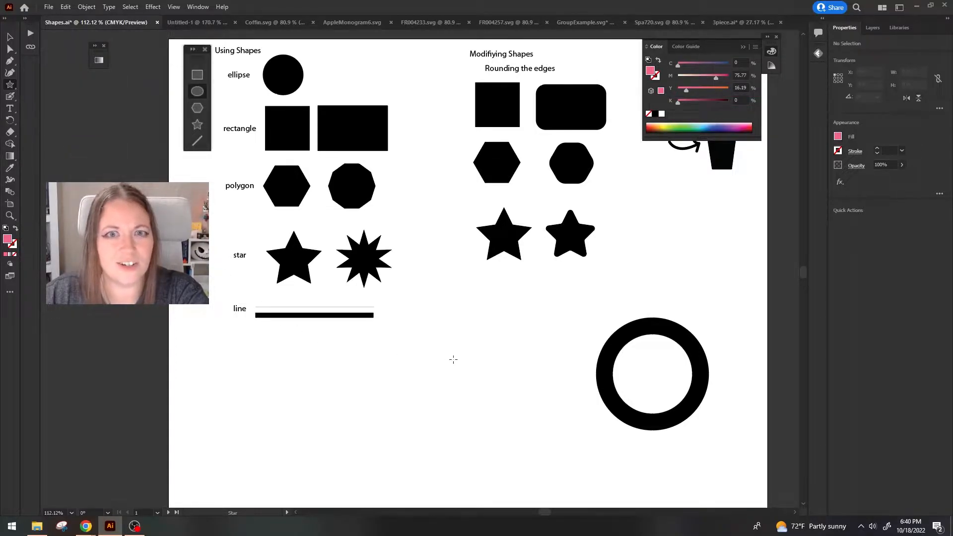
left_click_drag(475, 379, 491, 397)
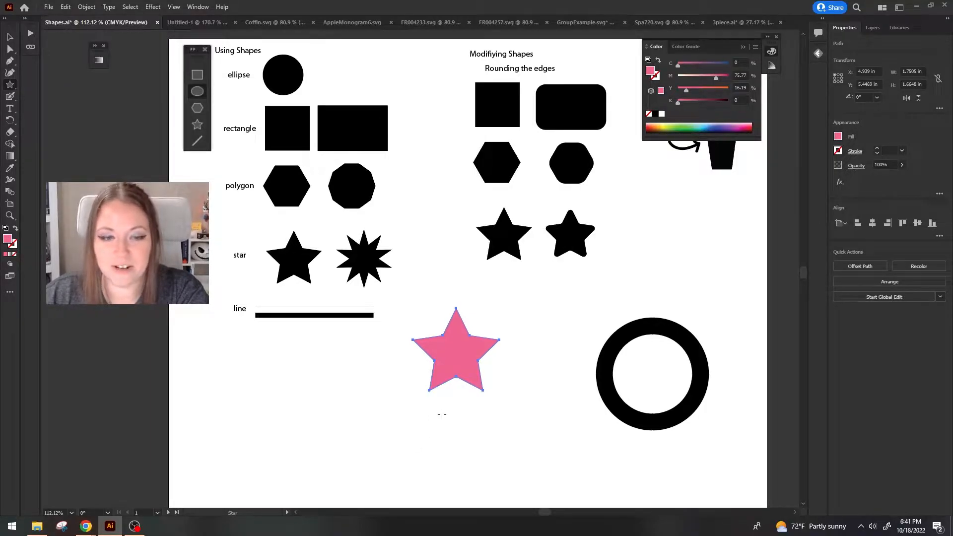
Create an eight-pointed star with a Radius 1 of 0.9203 in to the left of the pink star.
left_click(342, 359)
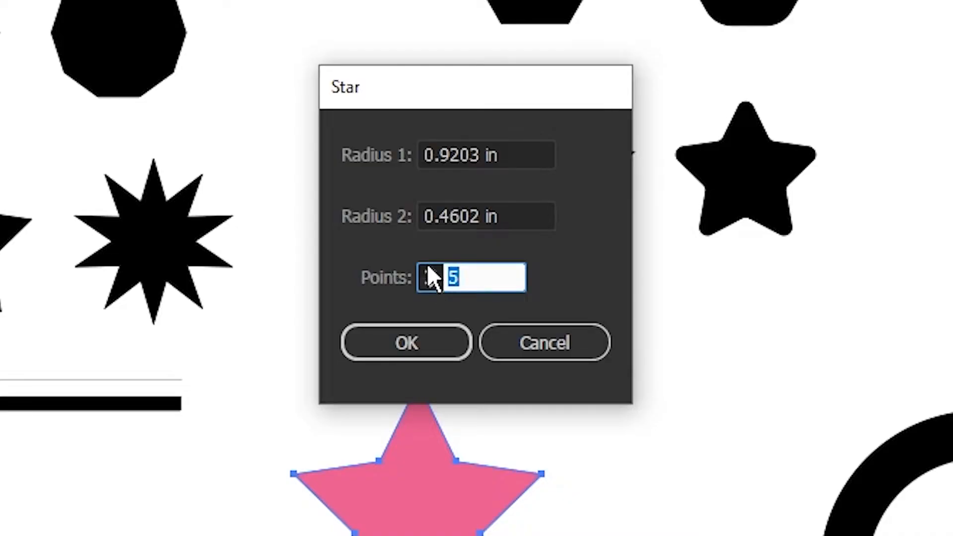
type("8")
left_click_drag(480, 216, 440, 217)
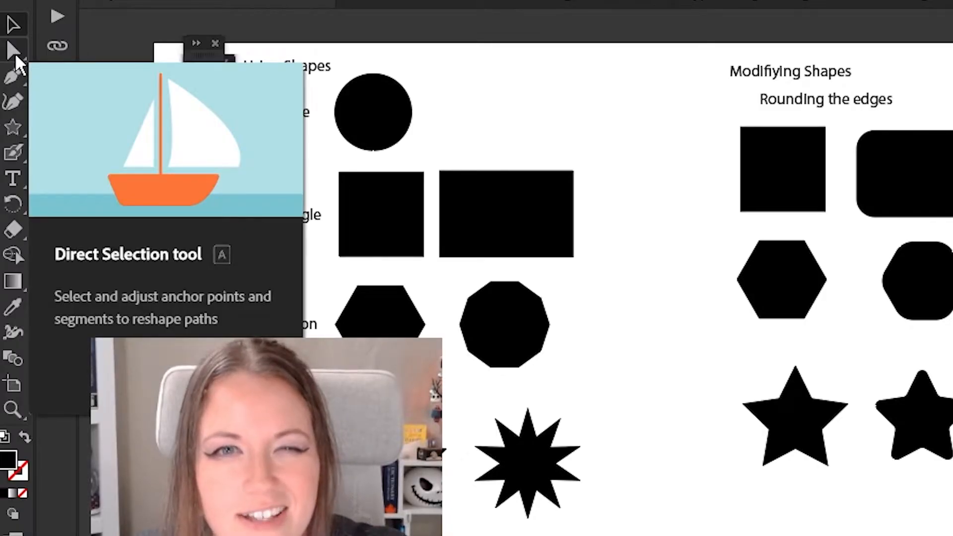
Try rounding all corners of the square and the hexagon under Rounding the edges, undoing the square's change.
left_click(14, 50)
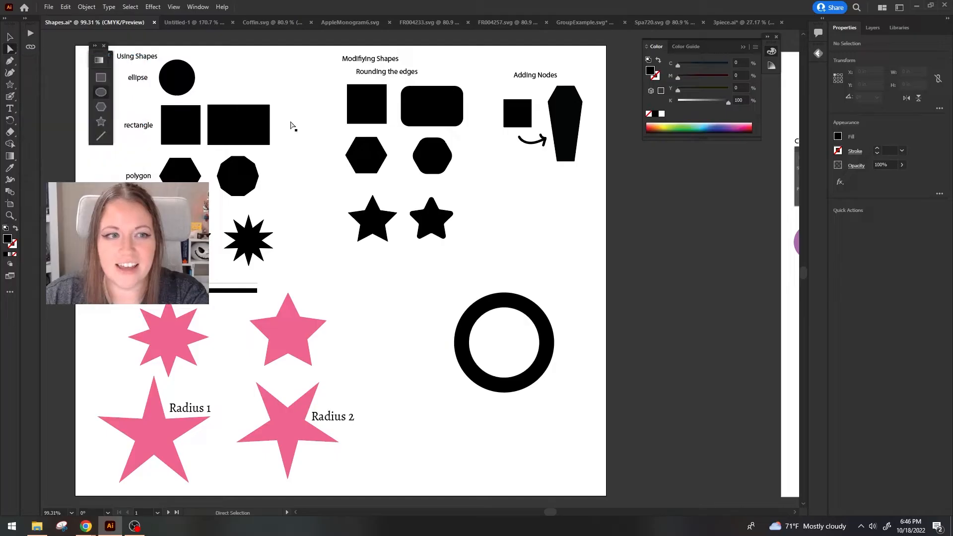
left_click(373, 99)
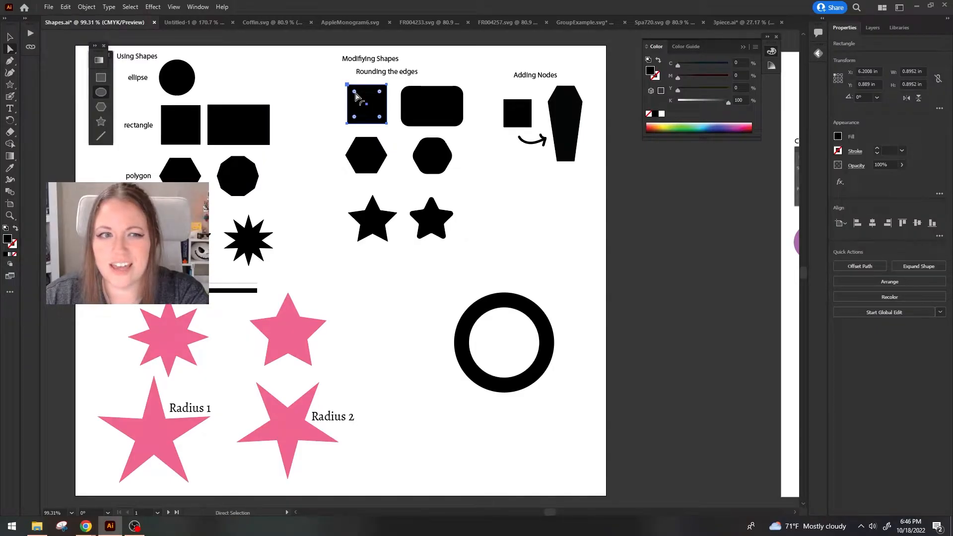
left_click_drag(354, 94, 366, 104)
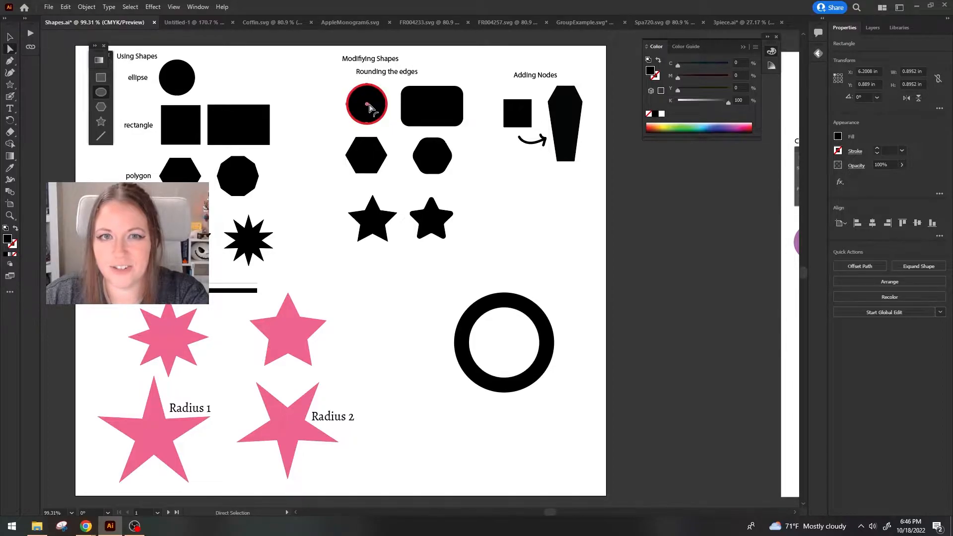
key("ctrl+z")
left_click(373, 157)
left_click_drag(362, 146, 363, 146)
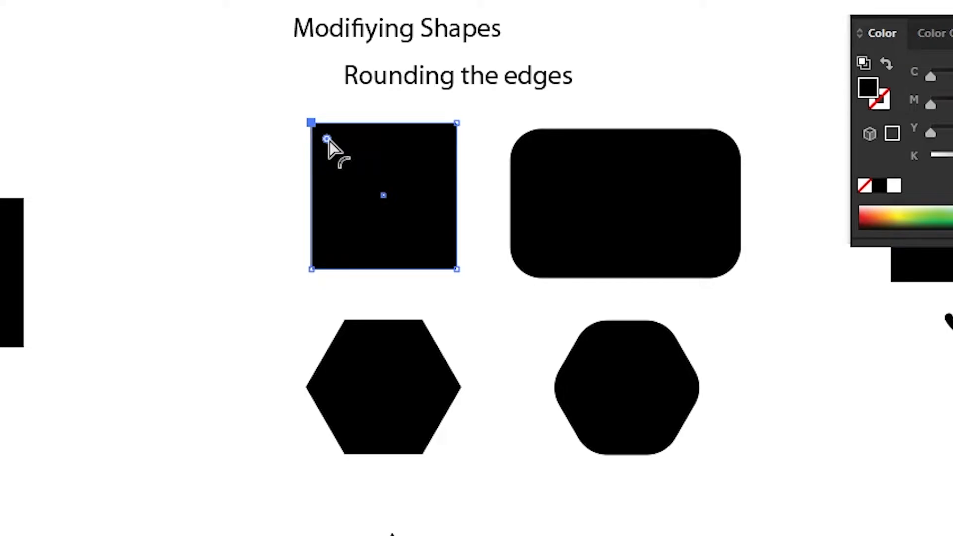
Round the square's upper-left and lower-right corners into a leaf shape, and round all of the hexagon's corners into a circle.
left_click_drag(327, 139, 375, 181)
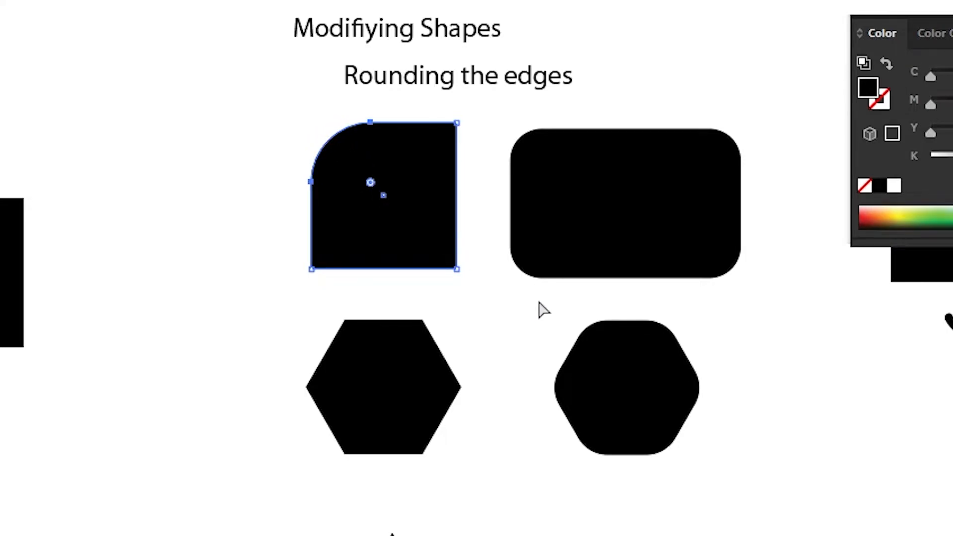
left_click(380, 350)
left_click_drag(422, 183, 439, 208)
left_click(485, 249)
Round the sharp points of the left five-pointed star under Rounding the edges.
left_click(442, 309)
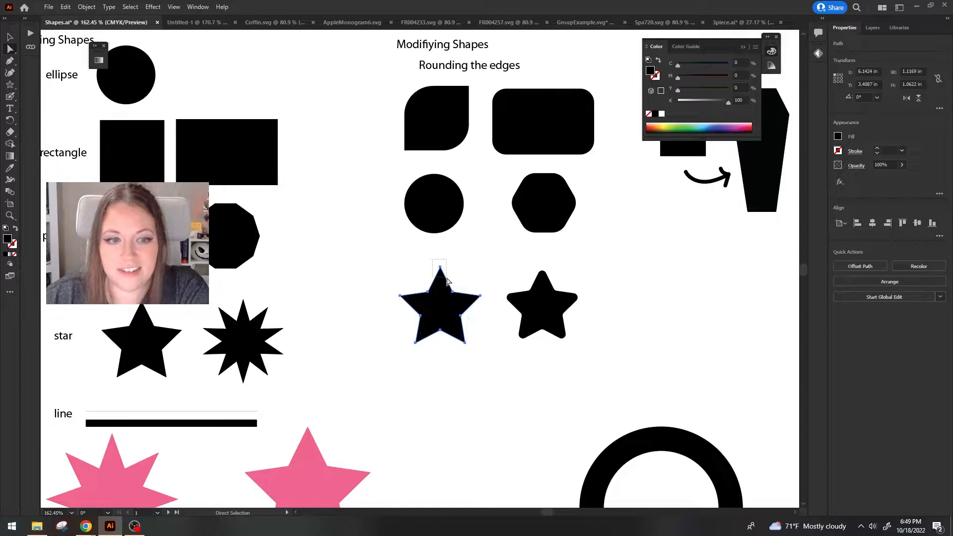
left_click(480, 295)
left_click_drag(477, 284, 483, 302)
left_click_drag(479, 352, 404, 333)
mouse_move(410, 306)
left_mouse_down()
mouse_move(393, 291)
mouse_move(416, 301)
left_mouse_up()
left_click(471, 379)
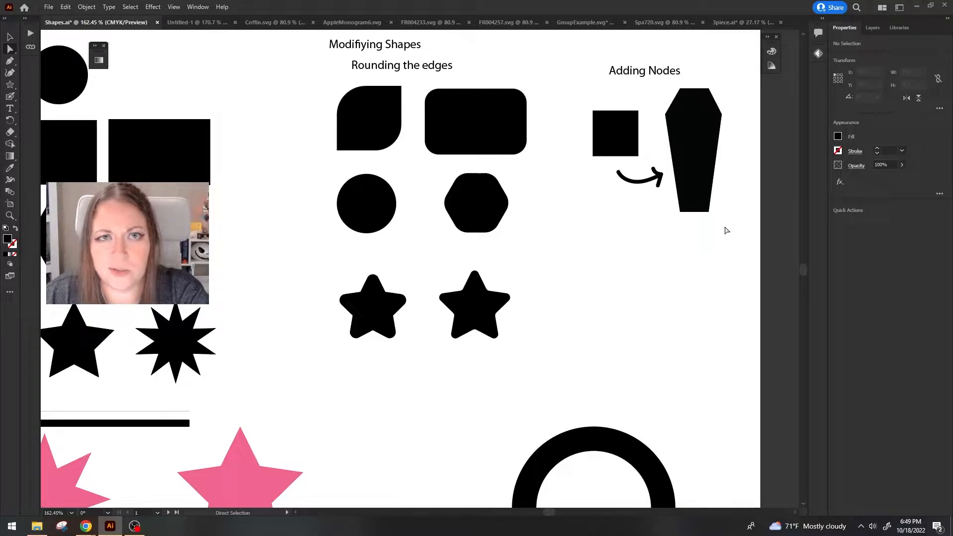
Move the small square under Adding Nodes slightly upward.
mouse_move(622, 140)
left_mouse_down()
mouse_move(627, 123)
mouse_move(621, 127)
left_mouse_up()
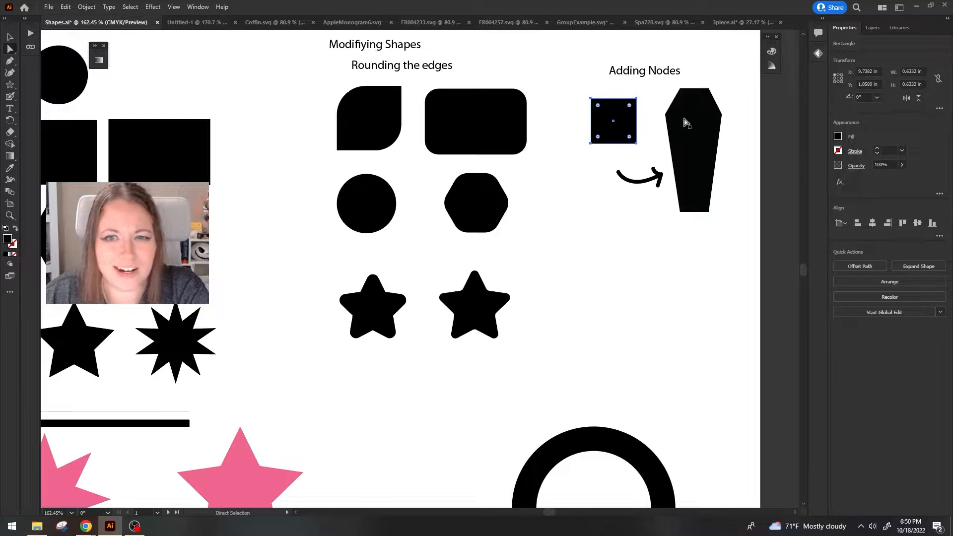
left_click(685, 122)
left_click(628, 122)
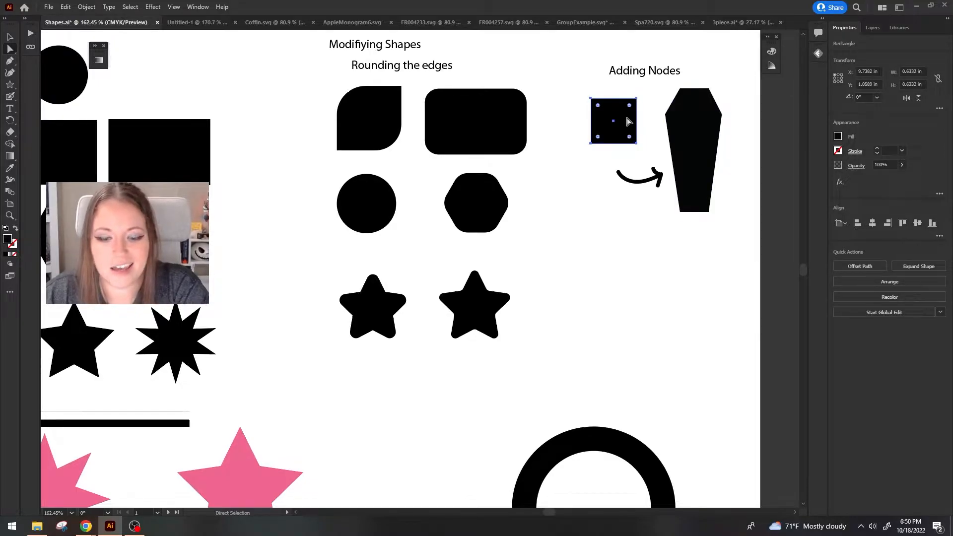
Draw a tall black rectangle about 0.82 by 1.56 in below the arrow in the Adding Nodes group.
left_click(11, 86)
left_click(59, 84)
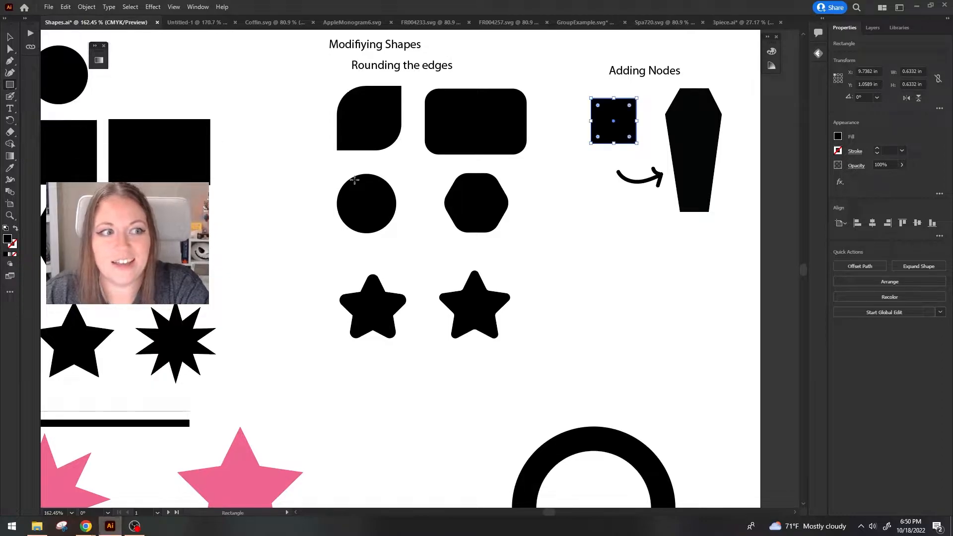
mouse_move(614, 226)
left_mouse_down()
mouse_move(673, 338)
mouse_move(618, 338)
mouse_move(623, 333)
left_mouse_up()
key("v")
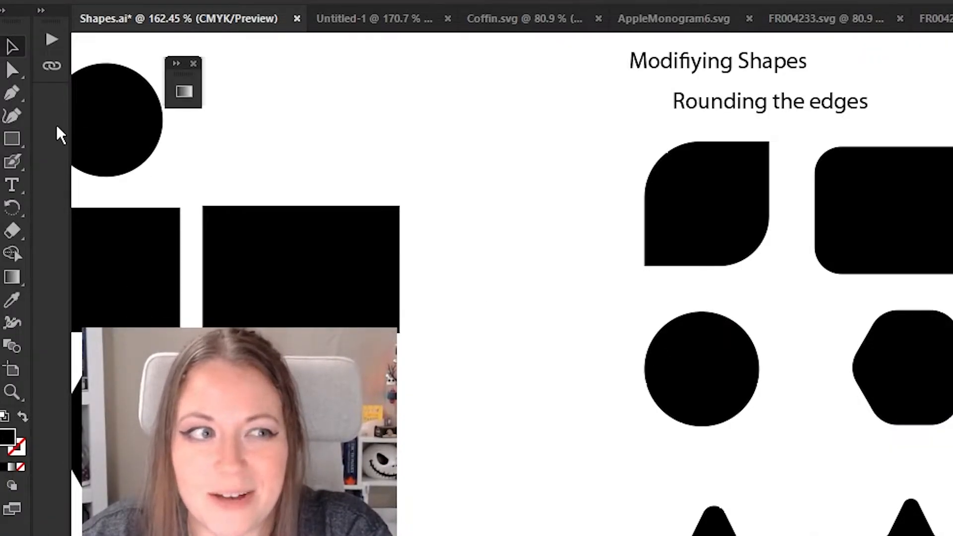
Add an anchor point to the left and right sides of the tall rectangle, about a quarter of the way down, with the Pen tool.
left_click(10, 97)
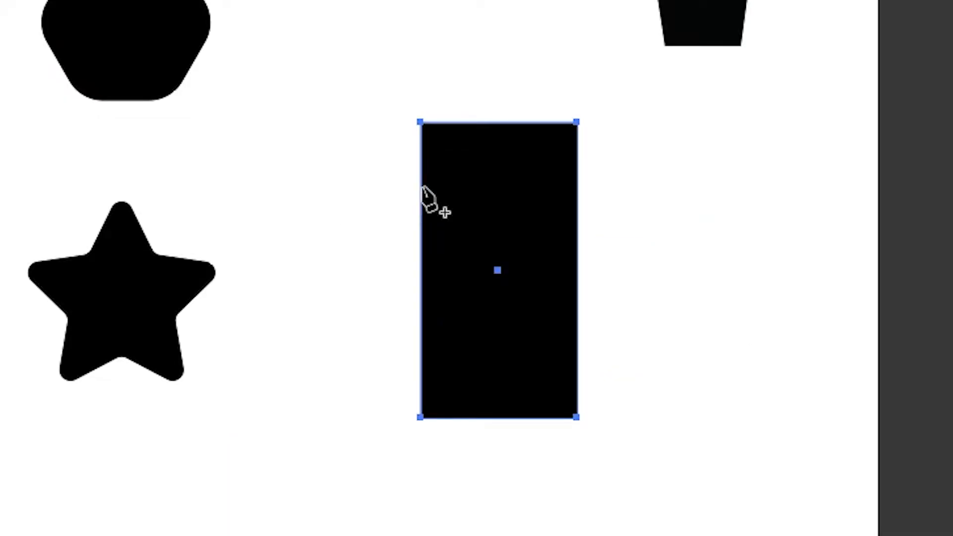
left_click(421, 188)
left_click(575, 179)
left_click(10, 49)
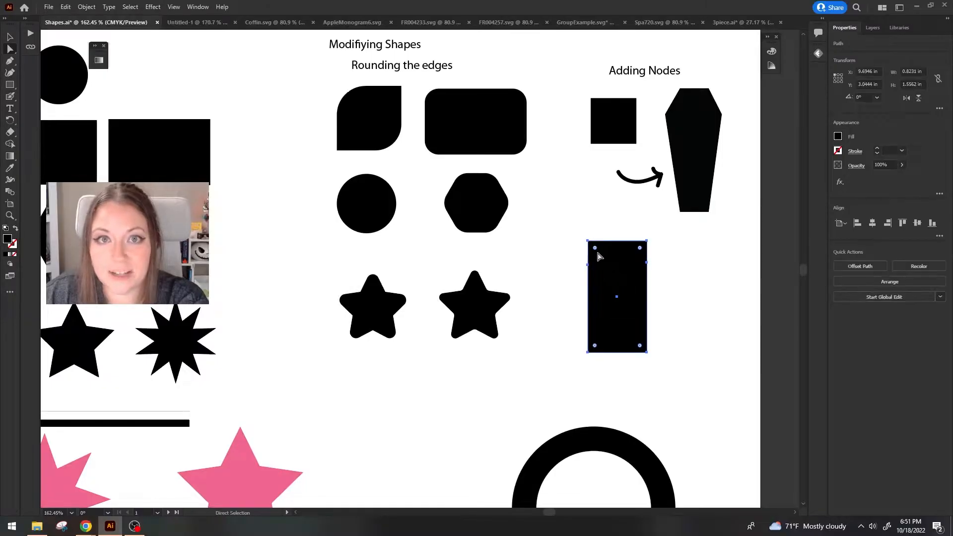
Nudge the tall rectangle's top-left anchor point inward to form a slanted coffin shoulder.
left_click(589, 242)
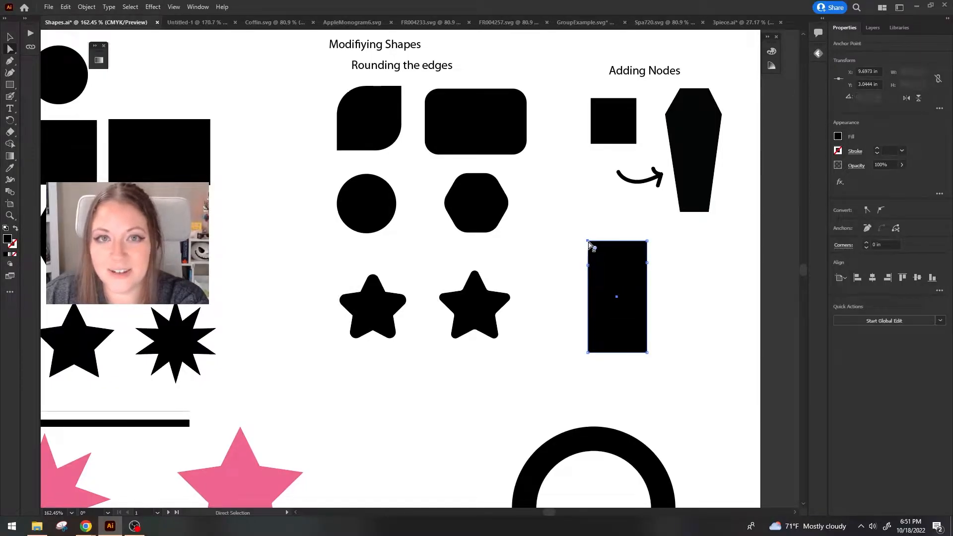
left_click_drag(588, 242, 586, 242)
key("Right")
key("Right")
key("Right")
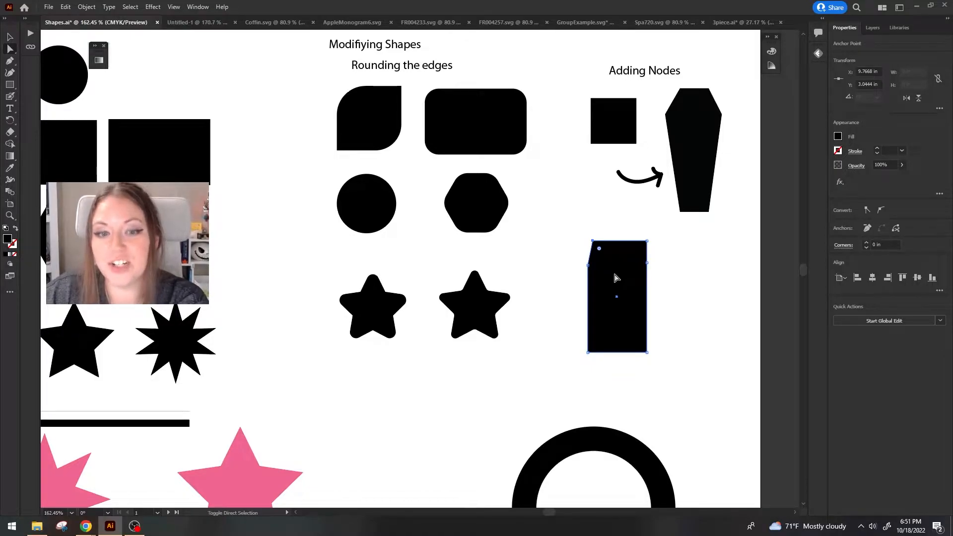
key("Right")
key("Right")
key("Right")
key("Right")
key("Right")
key("Right")
key("Right")
key("Right")
key("Right")
key("Right")
key("Right")
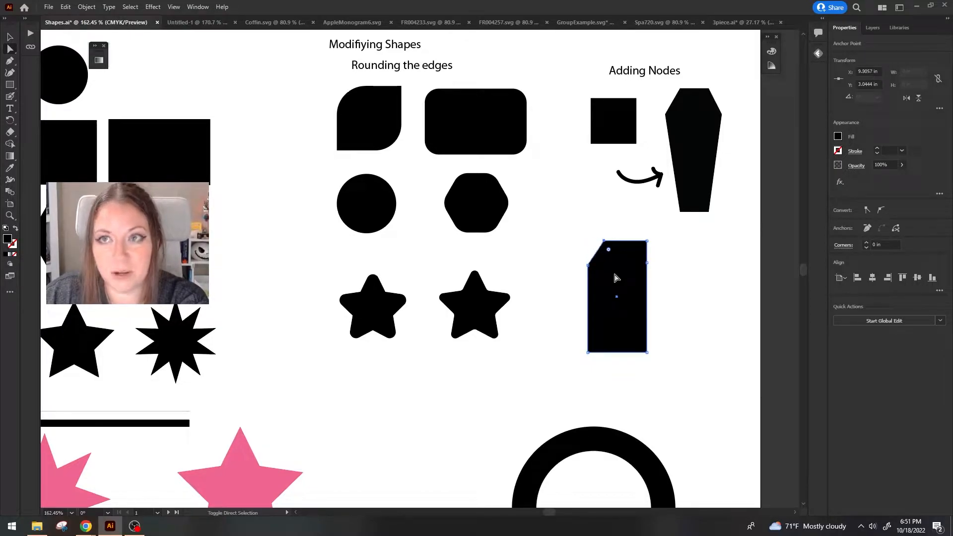
key("Left")
key("Left")
key("Left")
key("Left")
key("Left")
key("Left")
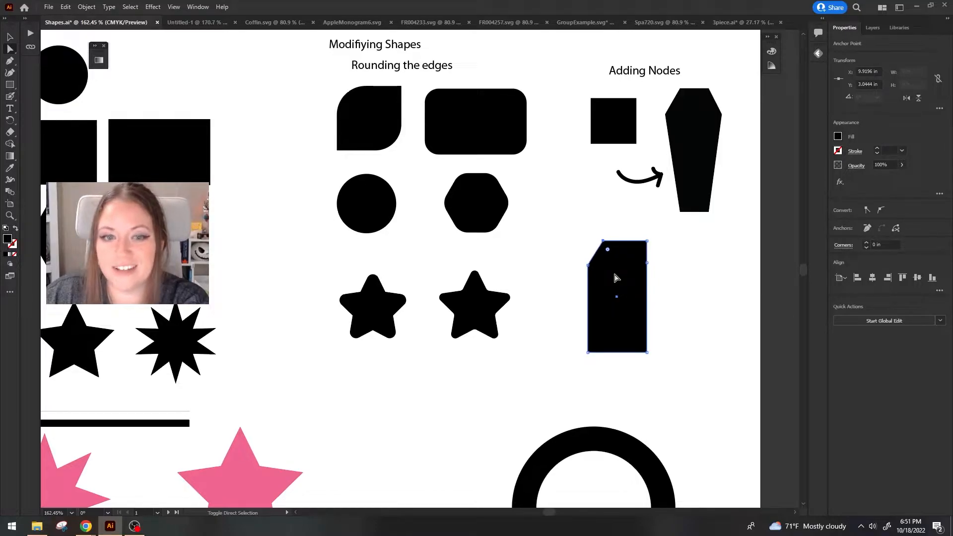
Move the top-right anchor point inward and vertically center-align the top pair and the side pair of anchor points.
left_click(648, 241)
left_click_drag(647, 241, 629, 229)
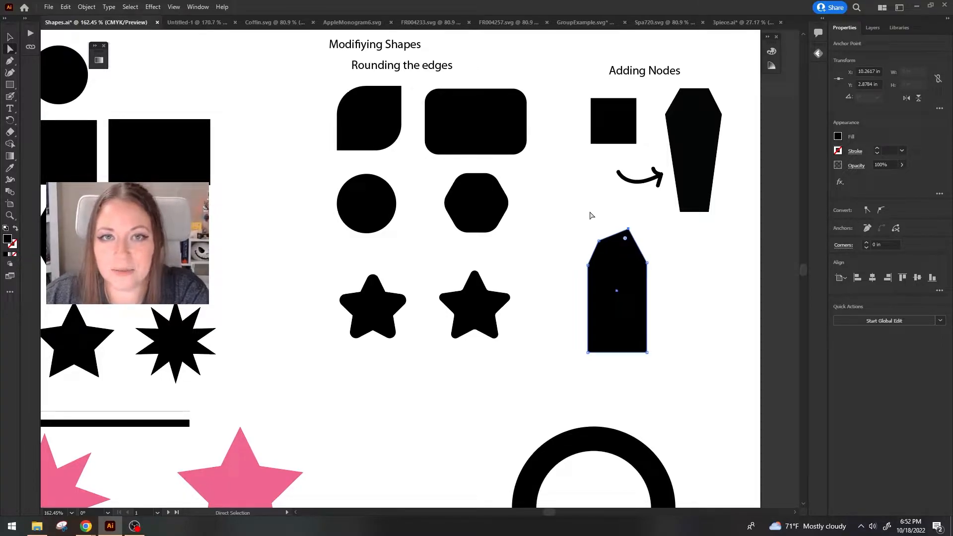
left_click_drag(566, 213, 648, 244)
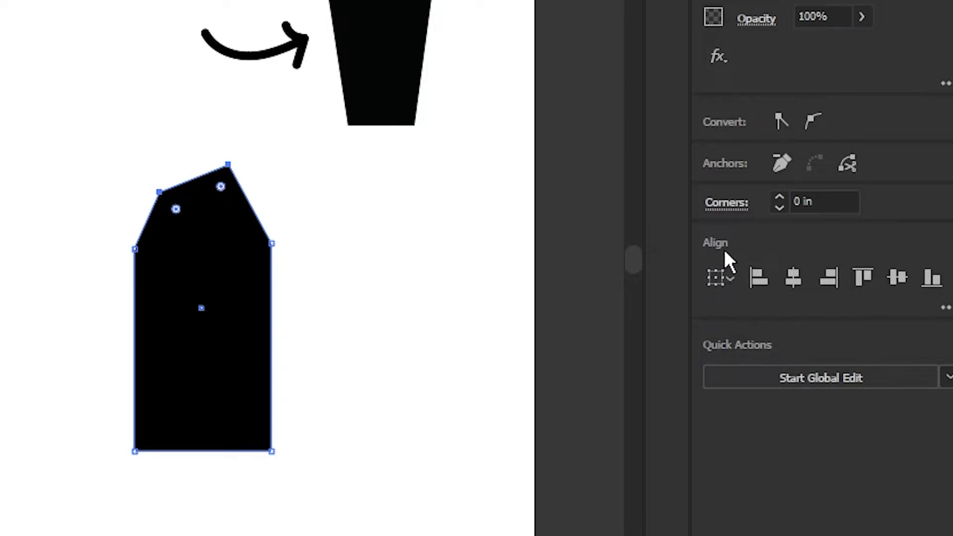
left_click(902, 276)
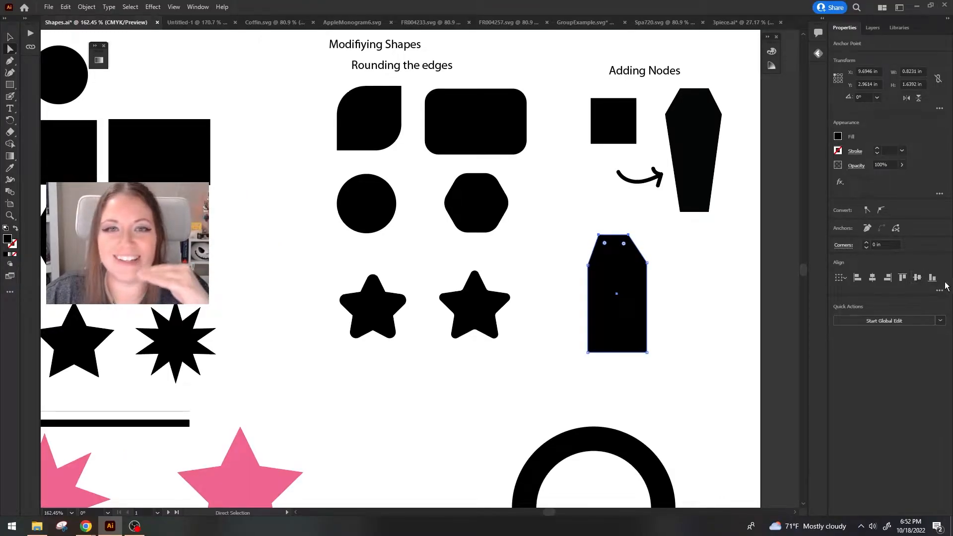
left_click_drag(568, 250, 660, 278)
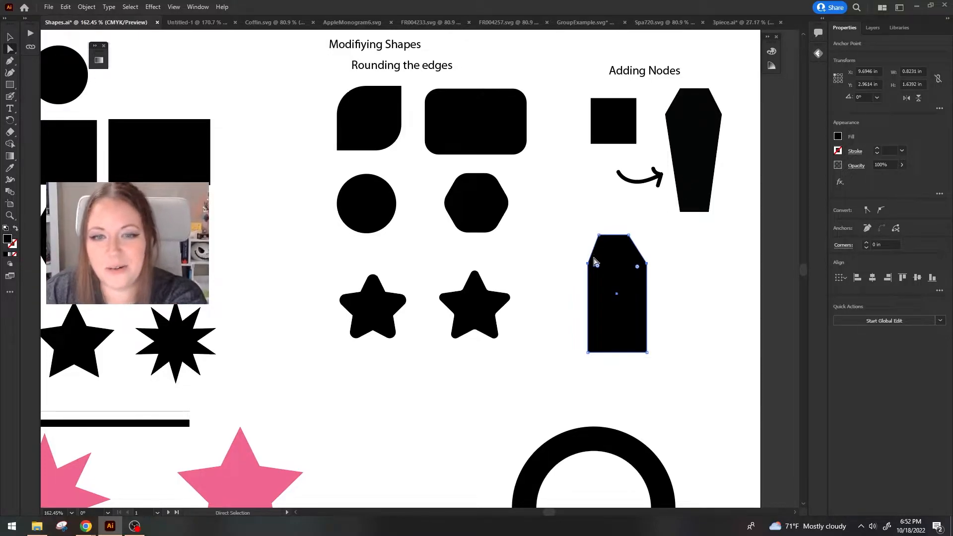
Nudge the two top anchor points together slightly to the right so the coffin's top edge sits centred.
left_click_drag(591, 222, 648, 256)
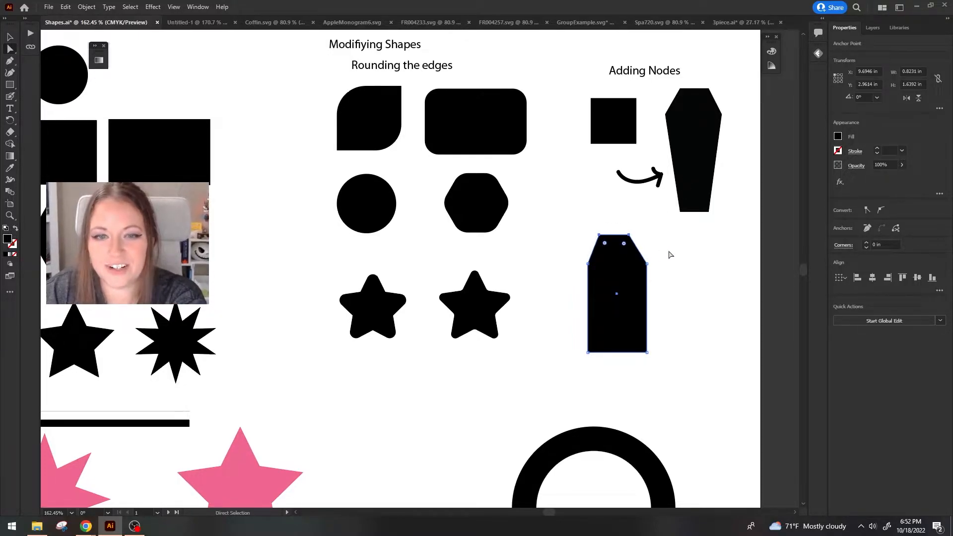
key("Right")
key("Right")
key("Right")
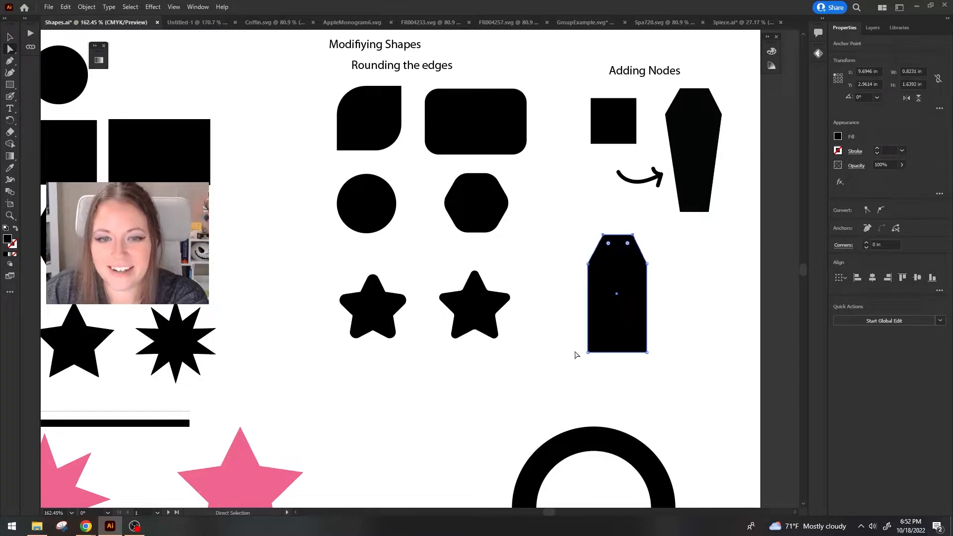
Nudge the bottom-left and bottom-right anchor points inward to taper the coffin's lower half.
left_click_drag(598, 352, 622, 390)
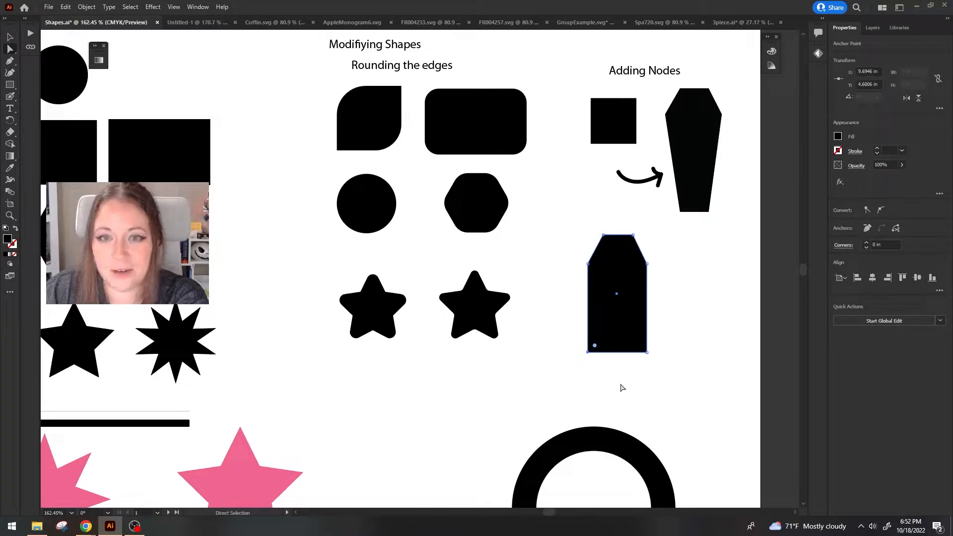
key("Right")
key("Right")
key("Right")
key("Right")
key("Right")
key("Right")
key("Right")
key("Right")
key("Right")
key("Right")
key("Right")
key("Right")
key("Right")
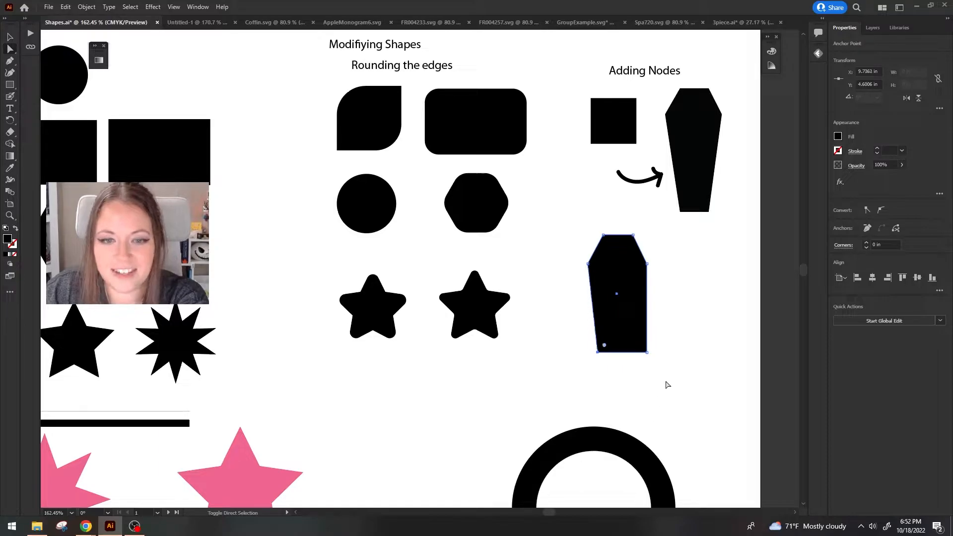
left_click_drag(665, 369, 627, 332)
key("Left")
key("Left")
key("Left")
key("Left")
key("Left")
key("Left")
key("Left")
key("Left")
key("Left")
key("Left")
key("Left")
key("Left")
key("Left")
key("Left")
key("Left")
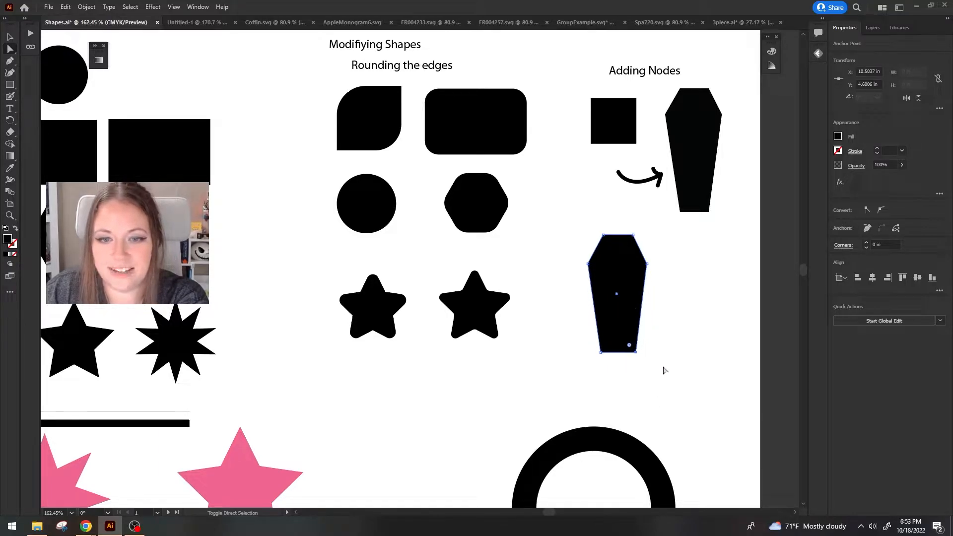
left_click(669, 365)
Horizontally center-align the coffin's right-hand top and bottom anchors with each other, and do the same for the left-hand pair.
left_click_drag(618, 216, 638, 376)
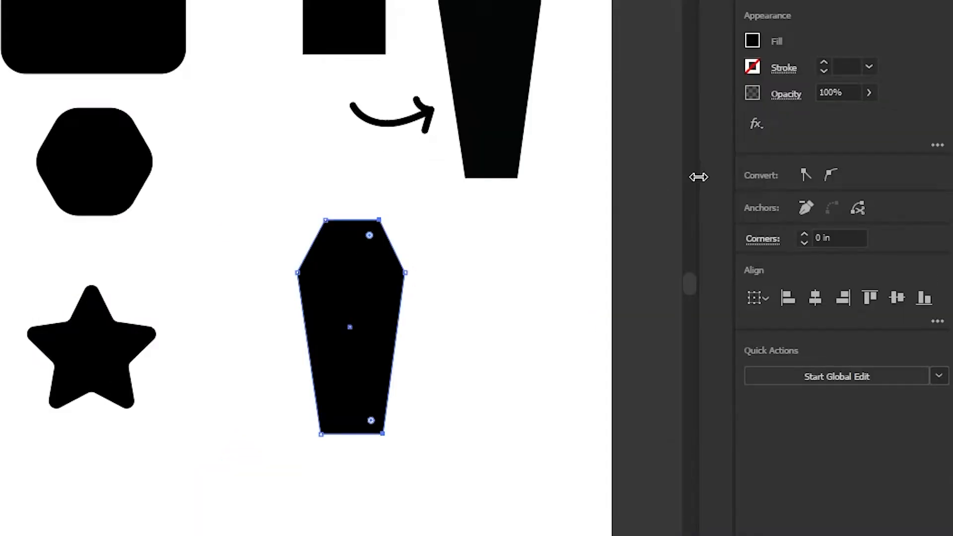
left_click(815, 300)
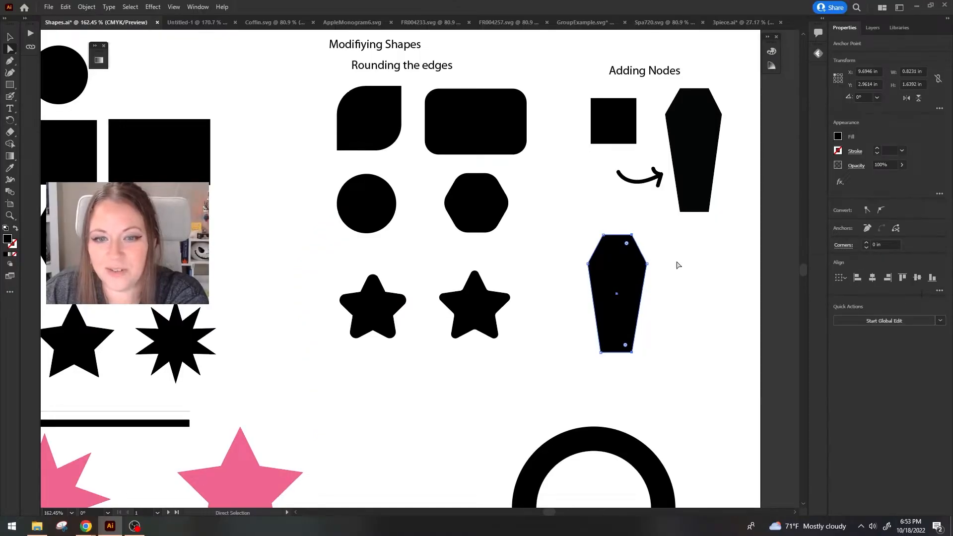
left_click_drag(599, 224, 602, 356)
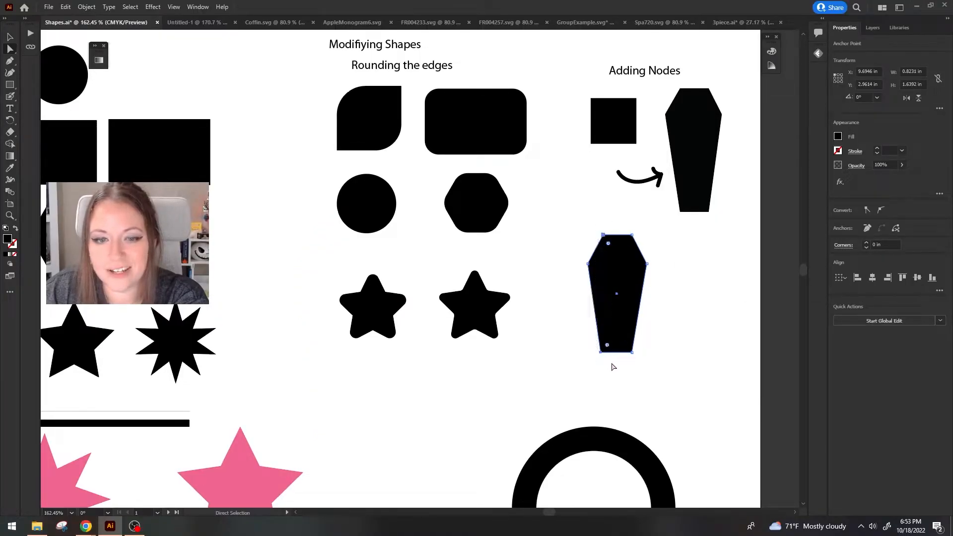
left_click(872, 278)
left_click(873, 279)
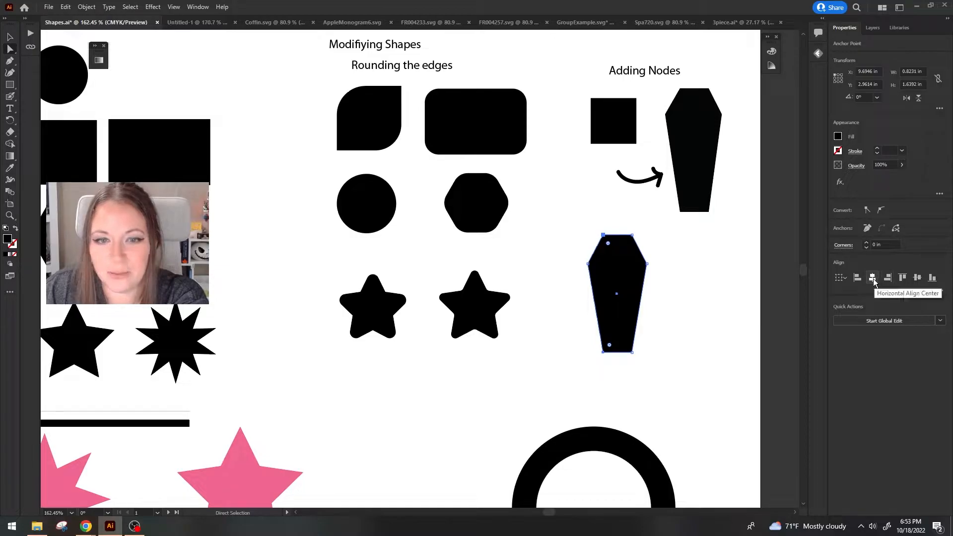
left_click(699, 348)
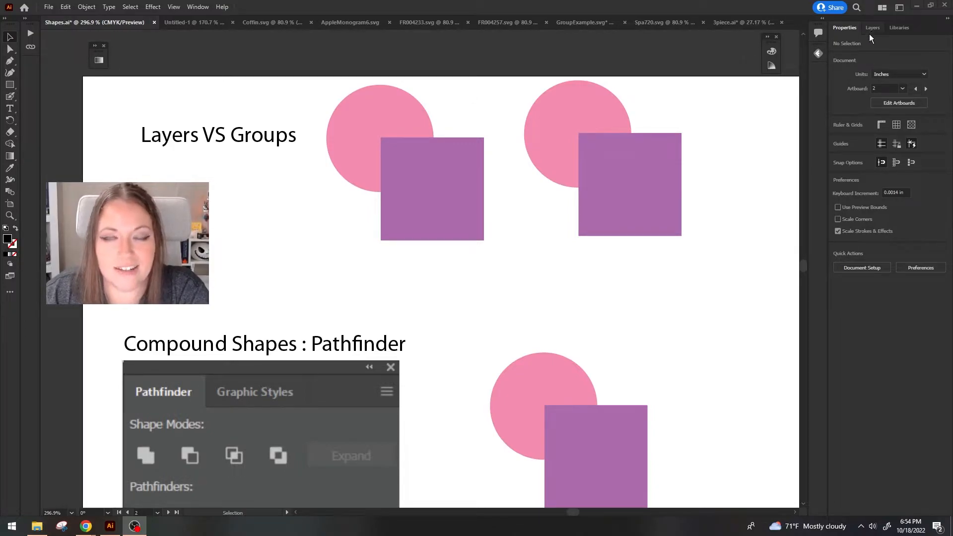
Under Layers VS Groups, move the ungrouped square and circle separately, and shift the grouped circle and square as one object.
left_click(641, 231)
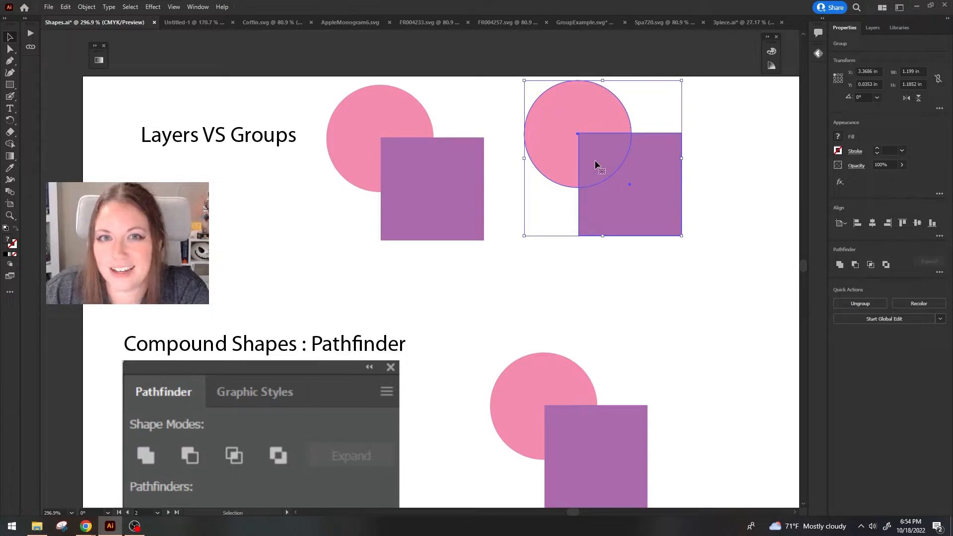
left_click_drag(425, 202, 463, 261)
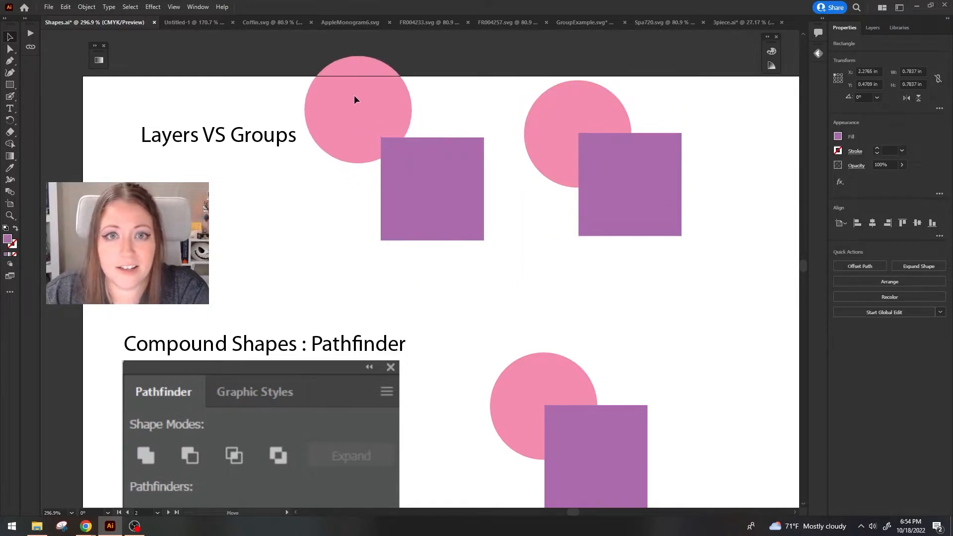
left_click(353, 99)
left_click(432, 249)
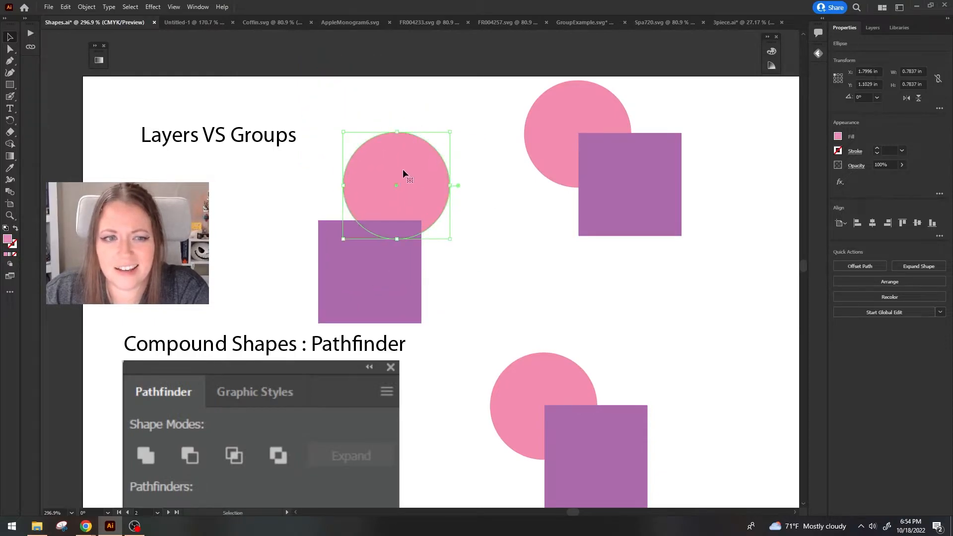
left_click_drag(402, 172, 398, 145)
left_click_drag(372, 279, 394, 276)
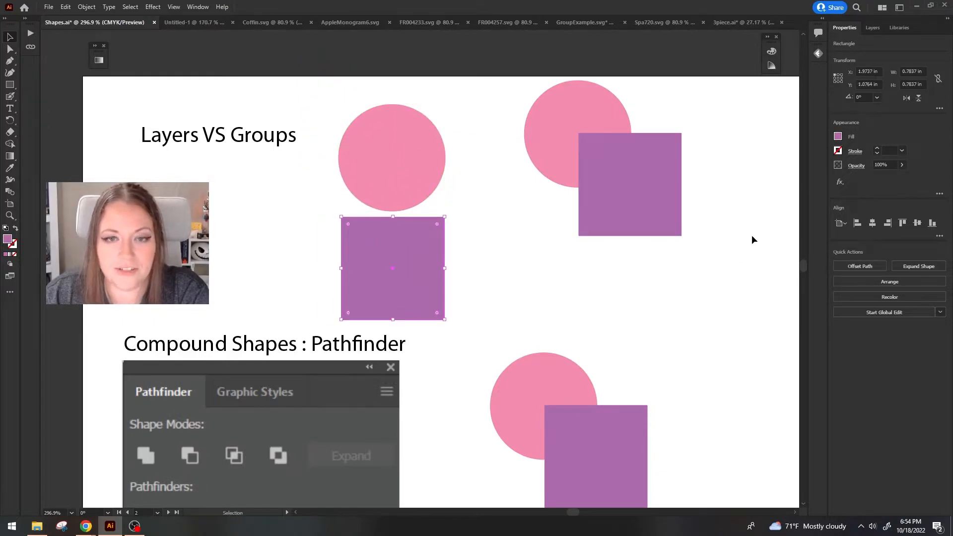
left_click(663, 231)
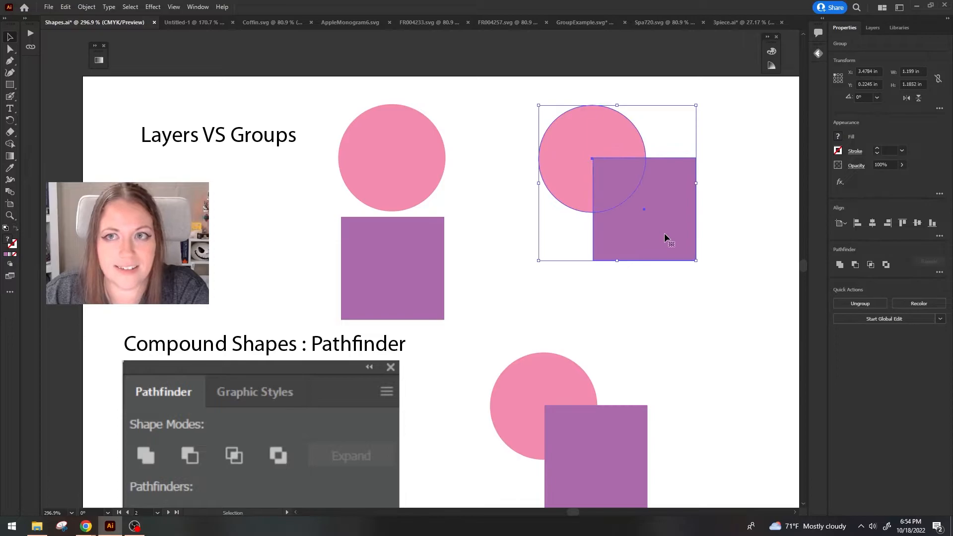
left_click_drag(655, 223, 721, 224)
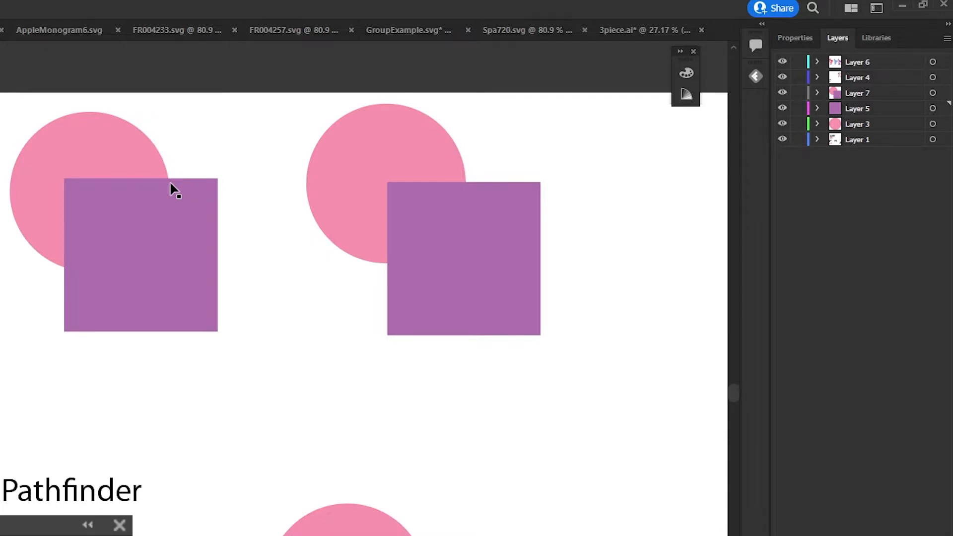
Examine which layers hold the ungrouped pair, and expand Layer 7 and its group to inspect the rectangle and ellipse inside.
left_click_drag(39, 88, 175, 353)
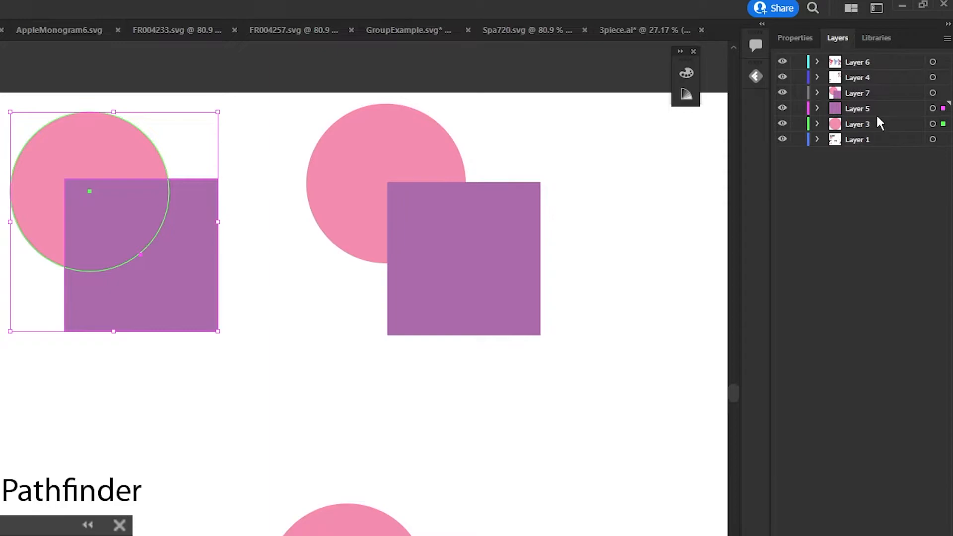
left_click(452, 181)
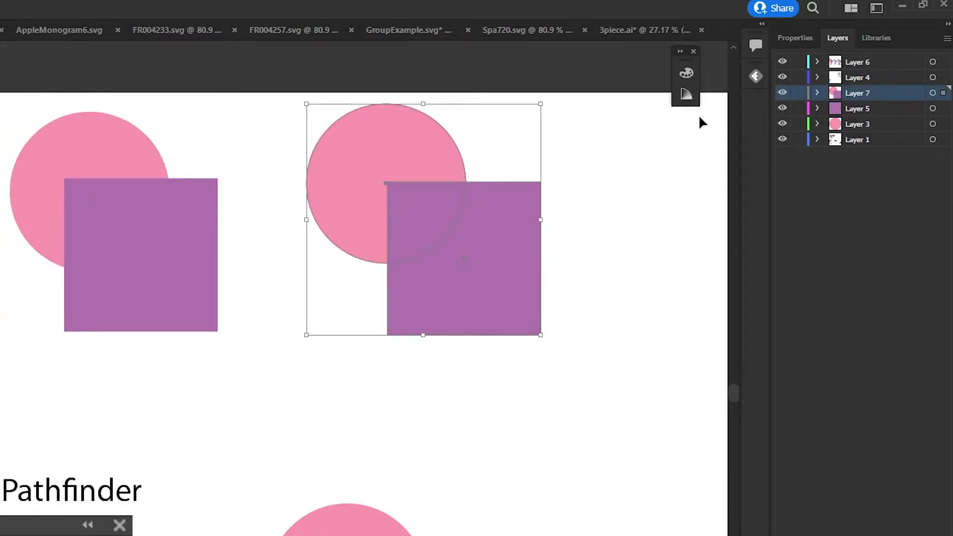
left_click(816, 92)
left_click(834, 108)
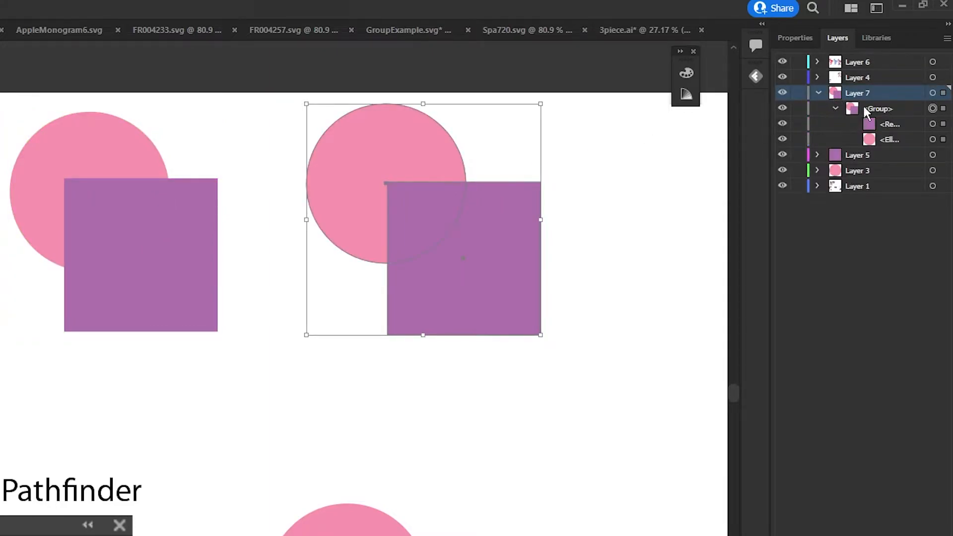
left_click(880, 110)
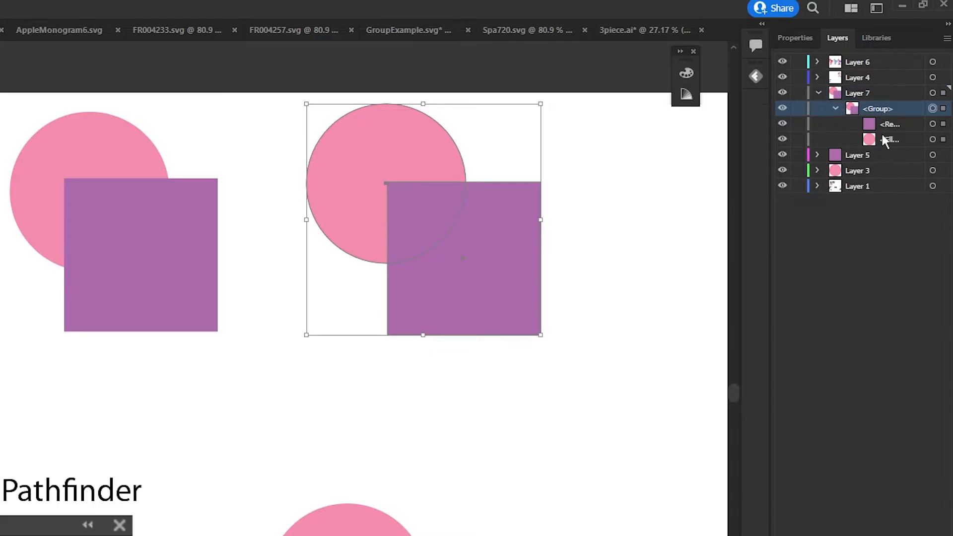
left_click(894, 128)
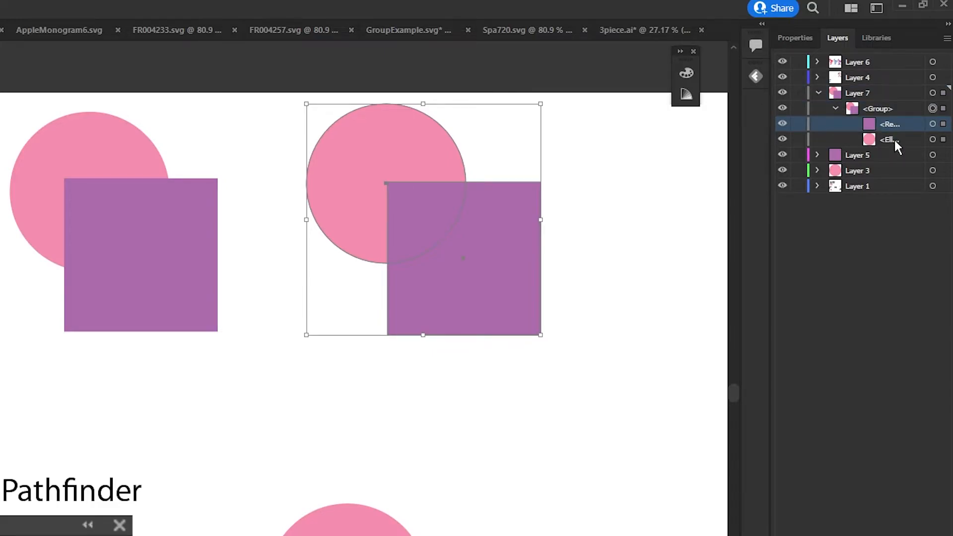
left_click(894, 140)
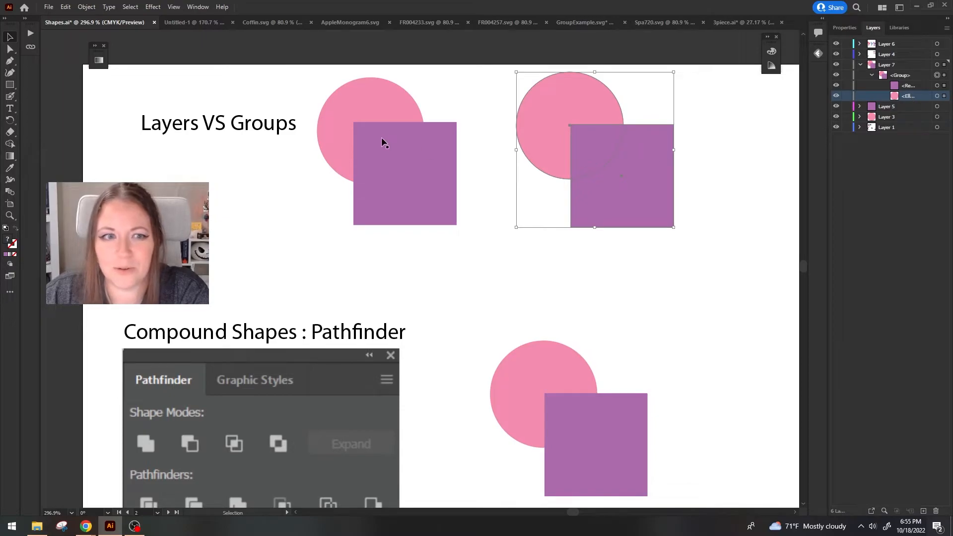
Select the ungrouped purple square and pink circle, and expand Layer 5 and Layer 3 to inspect their contents.
left_click(382, 134)
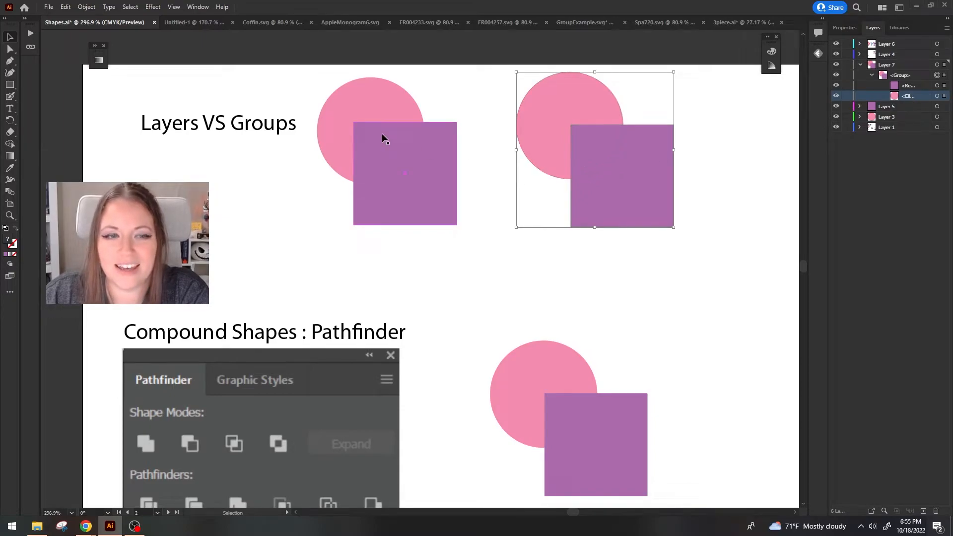
left_click(859, 107)
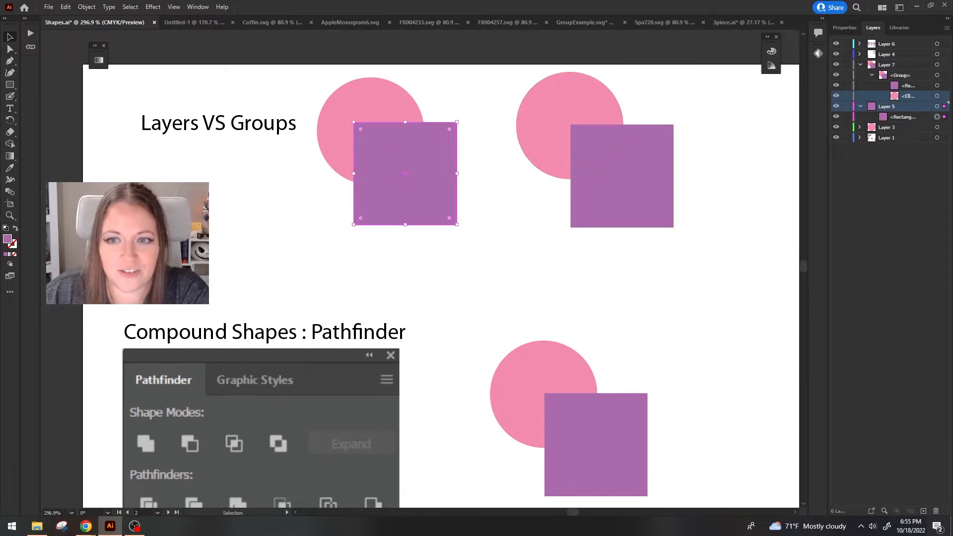
left_click(859, 128)
left_click(896, 139)
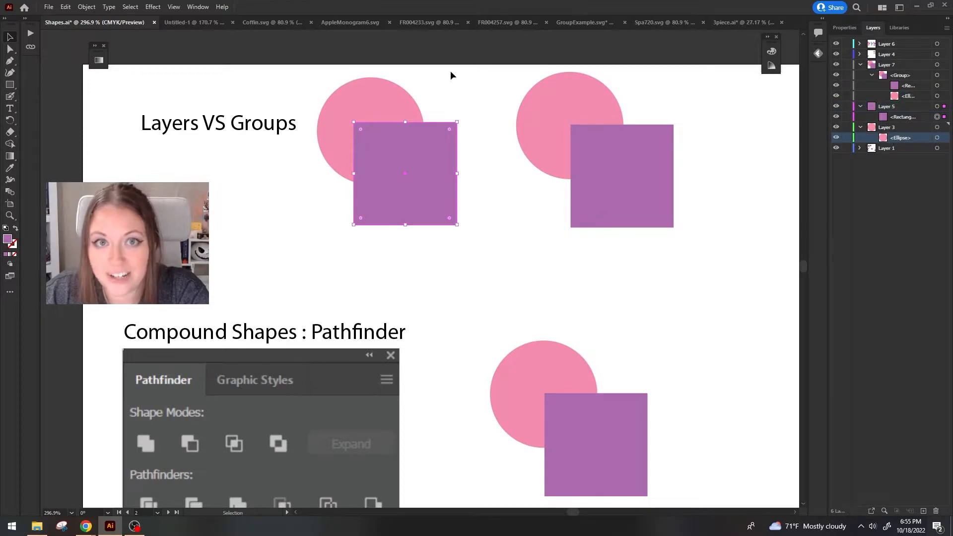
left_click(403, 93)
left_click(530, 310)
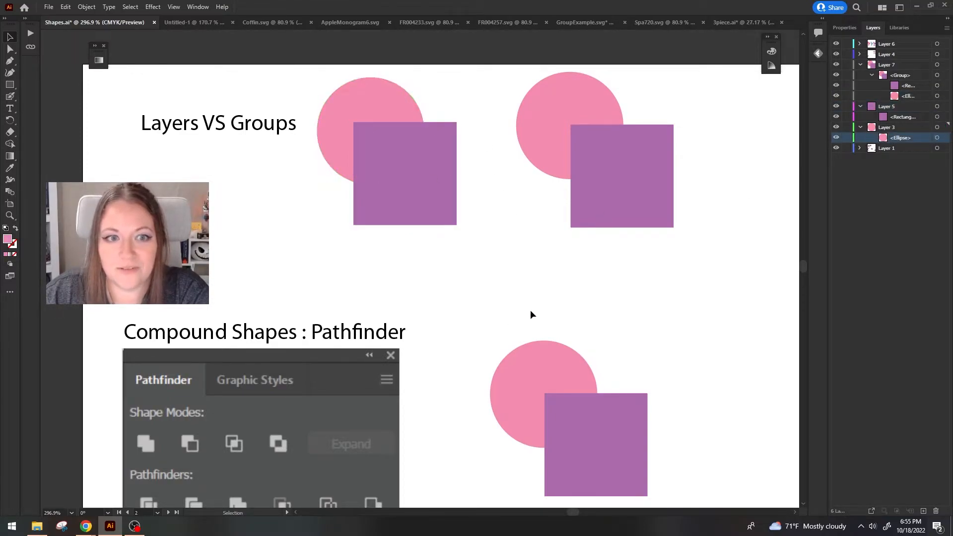
Select the grouped circle and square under Compound Shapes : Pathfinder and display the Pathfinder panel.
scroll(392, 279, "down", 10)
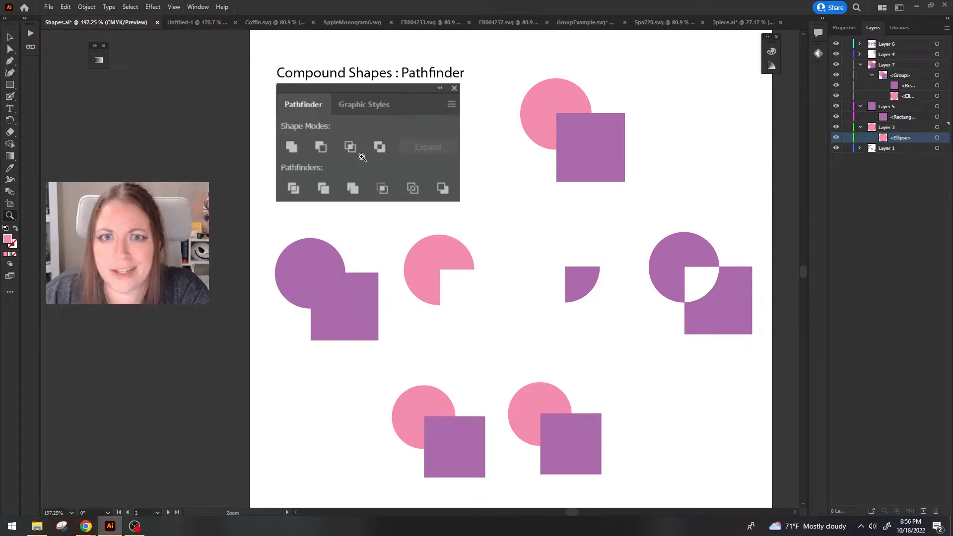
key("v")
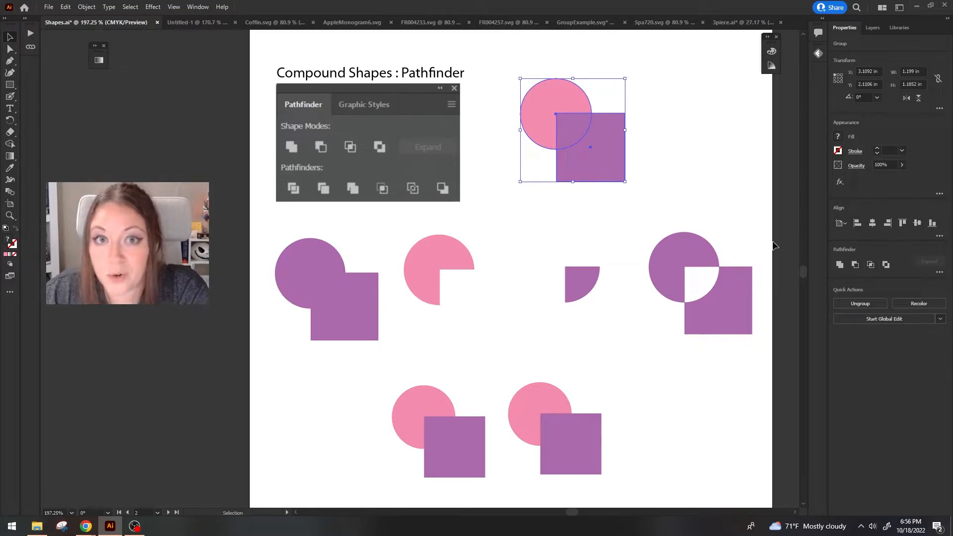
left_click(198, 7)
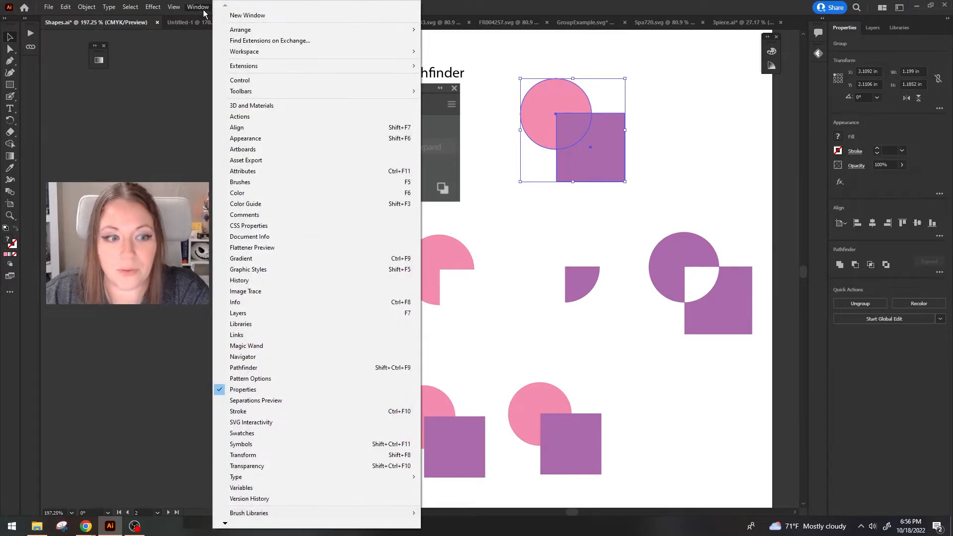
left_click(280, 368)
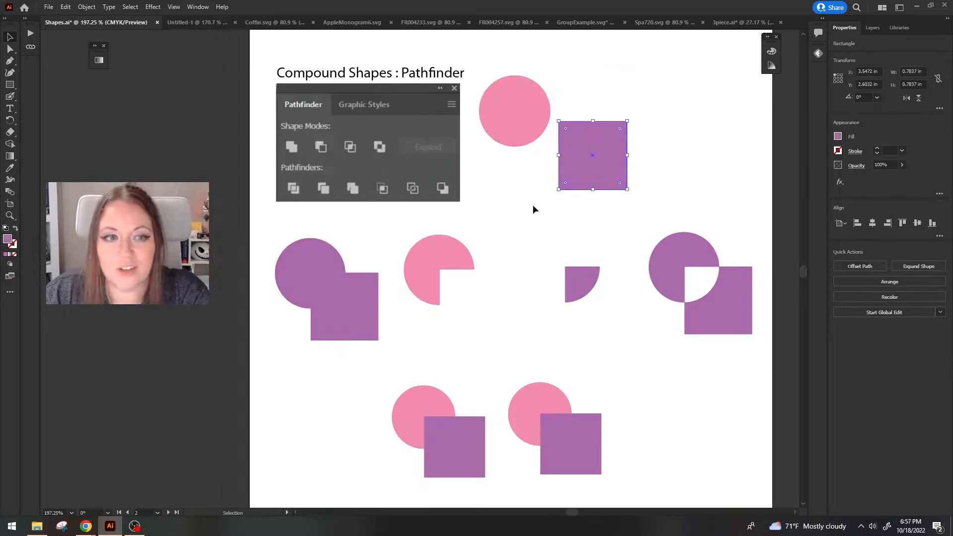
Move the top pink circle and purple square back together so the square overlaps the circle's lower-right part.
mouse_move(542, 117)
left_mouse_down()
mouse_move(534, 101)
mouse_move(549, 116)
left_mouse_up()
left_click_drag(616, 172, 596, 171)
left_click(586, 99)
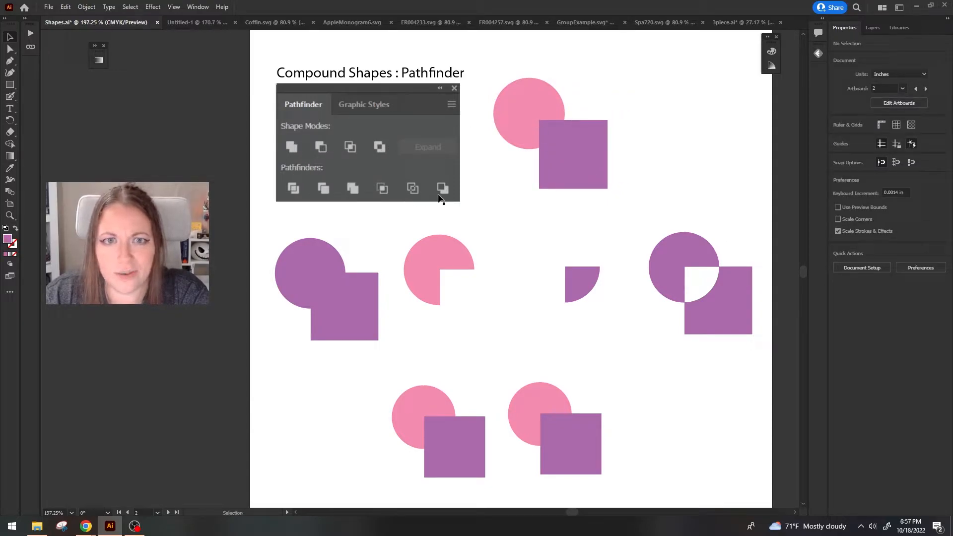
left_click(314, 271)
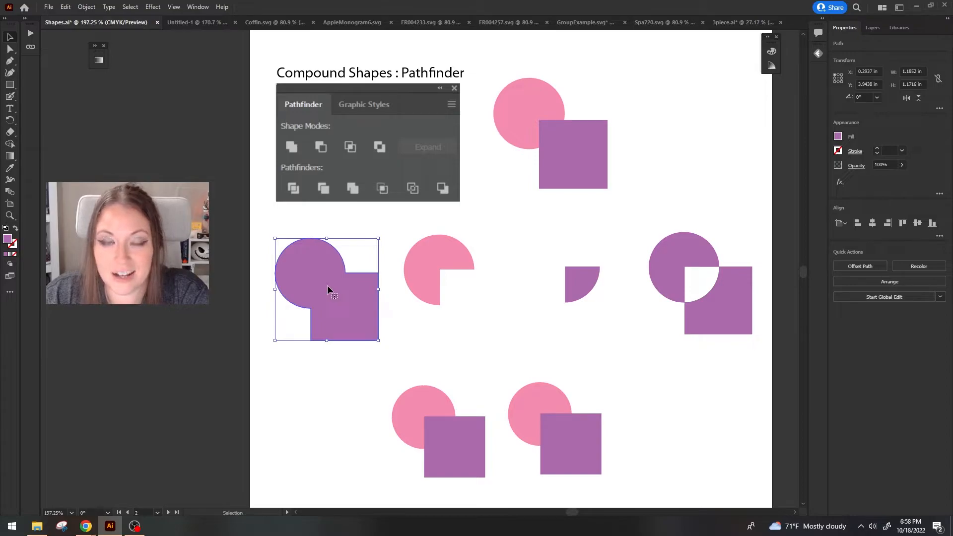
left_click_drag(546, 124, 555, 151)
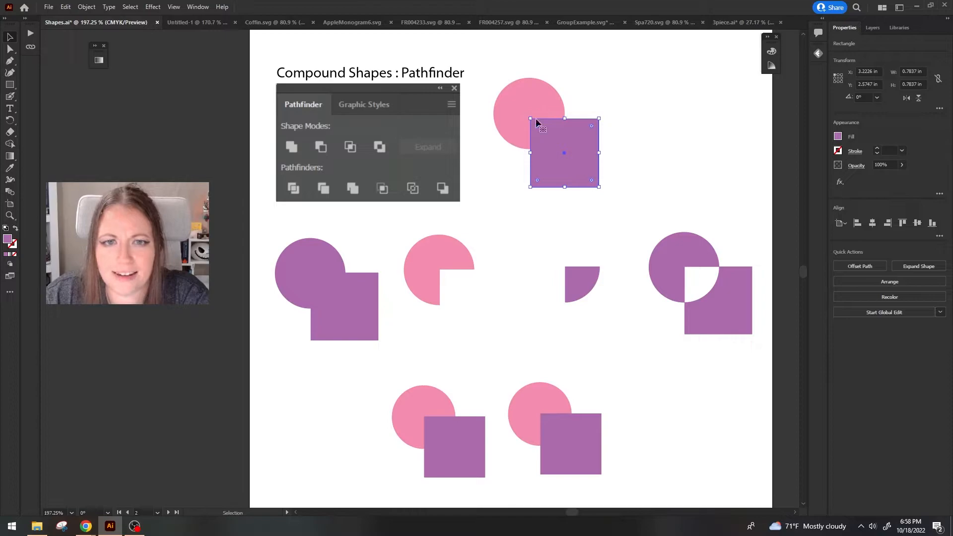
left_click_drag(535, 120, 536, 111)
Try Minus Front on the overlapping top circle and square, and undo it.
left_click_drag(634, 204, 527, 109)
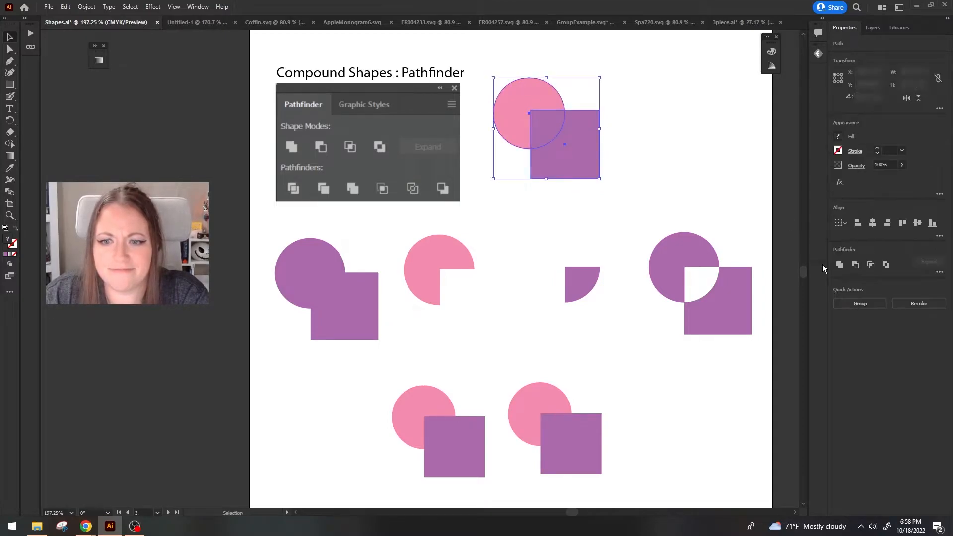
left_click(854, 265)
left_click(674, 196)
key("ctrl+z")
left_click(600, 204)
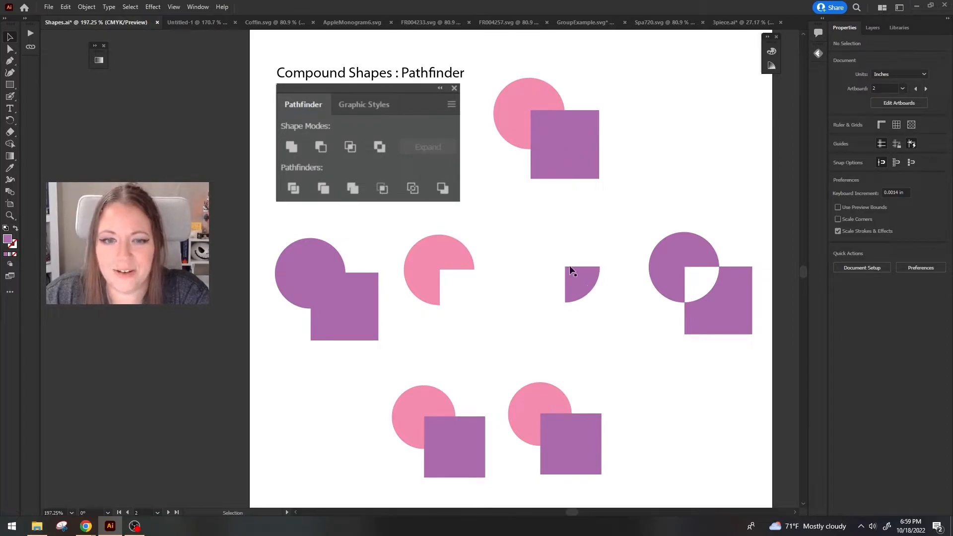
Try Intersect on the top circle with the purple square shrunk and placed inside it, and undo the intersection.
left_click_drag(577, 145, 539, 125)
left_click_drag(527, 165, 528, 139)
left_click_drag(532, 120, 534, 119)
left_click(552, 135)
left_click_drag(583, 180, 541, 128)
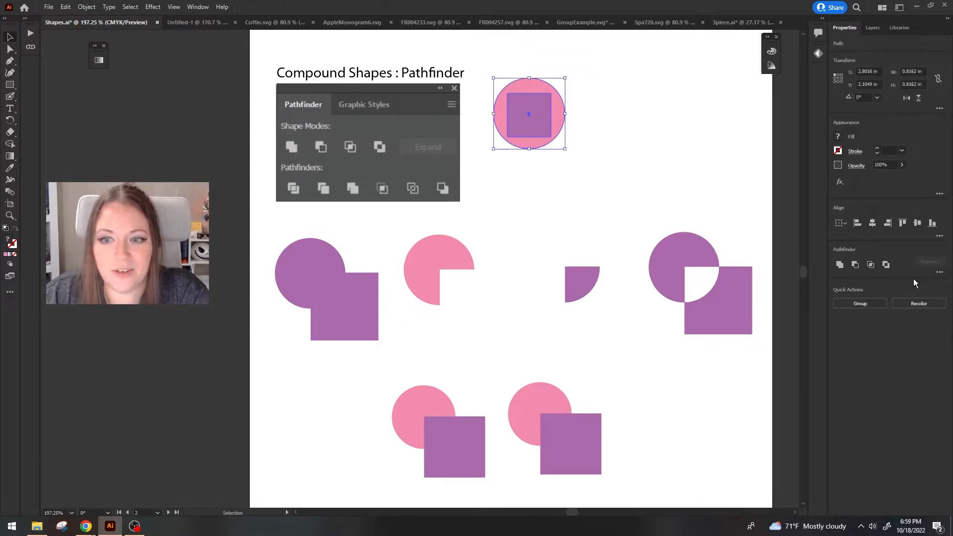
left_click(870, 264)
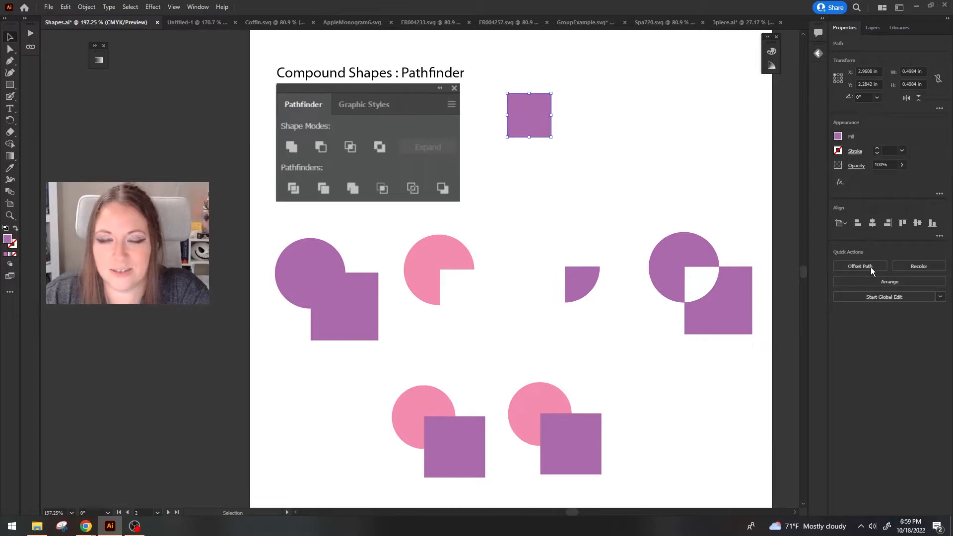
key("ctrl+z")
Try Intersect with the small square across the circle's right edge, and undo back to the full-size square.
left_click(616, 159)
left_click_drag(533, 126, 561, 125)
left_click_drag(621, 152, 553, 131)
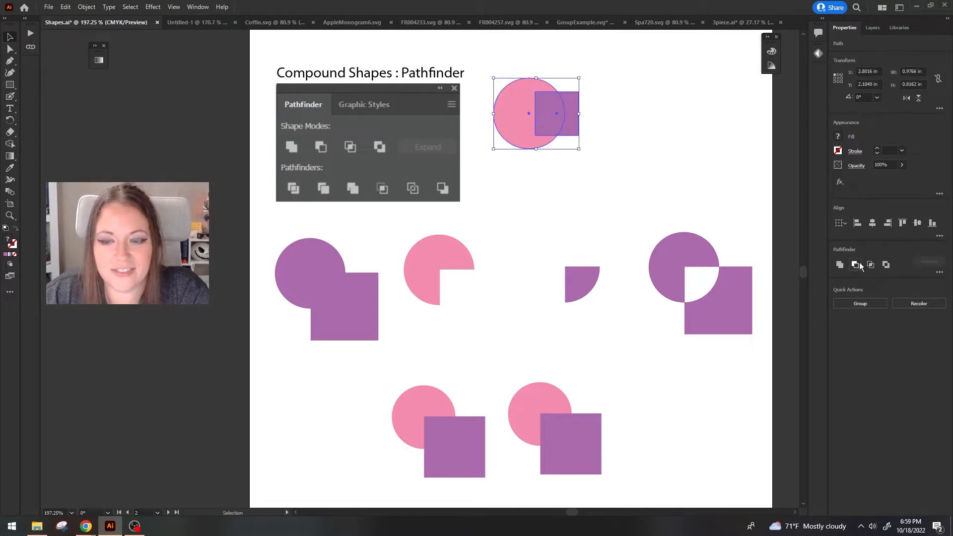
left_click(870, 266)
left_click(610, 185)
key("ctrl+z")
key("ctrl+z")
key("ctrl+z")
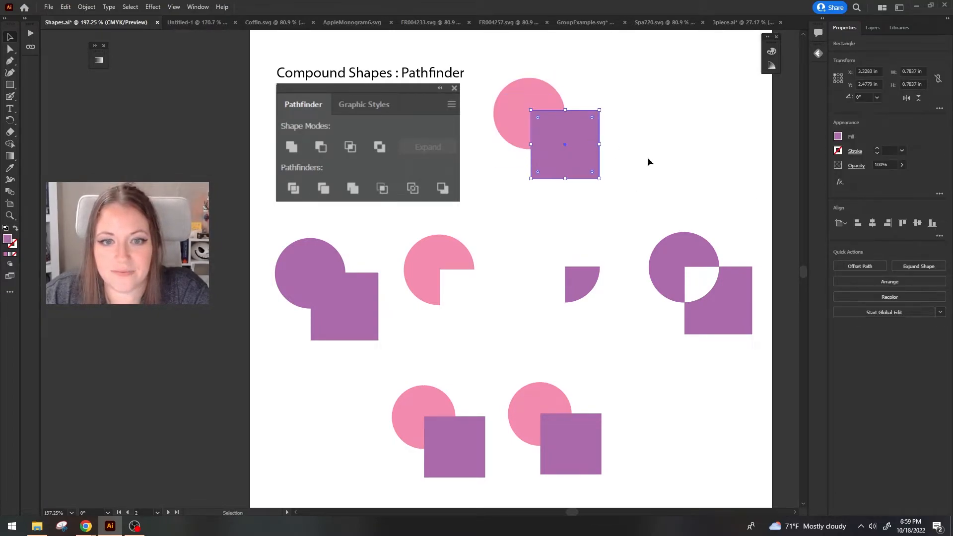
left_click(633, 161)
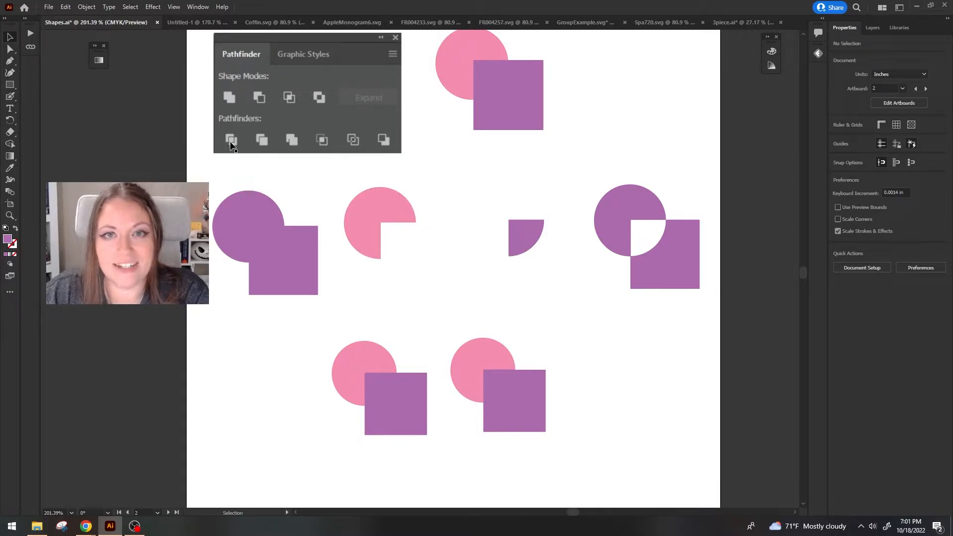
Move the three divided circle-and-square pieces closer together, leaving narrow gaps between them.
scroll(231, 144, "up", 1)
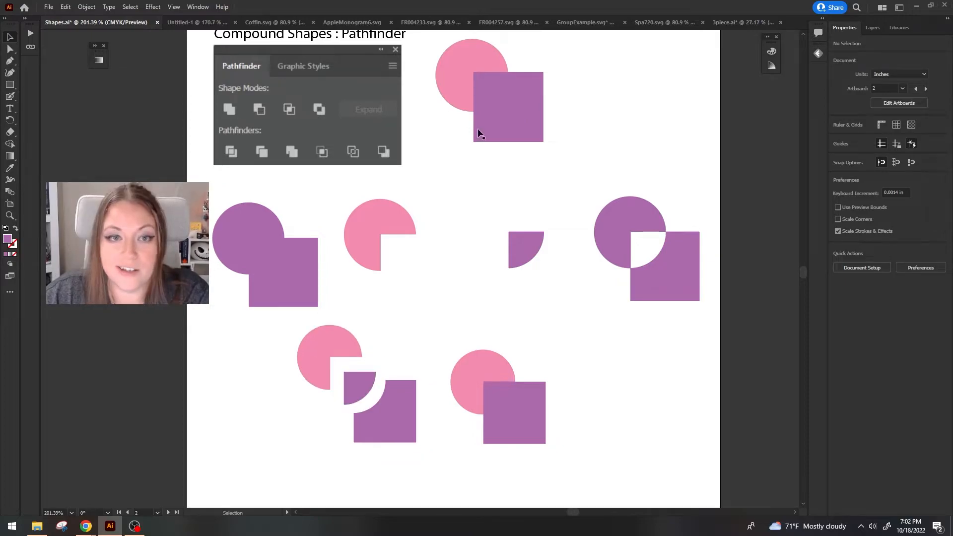
left_click(444, 73)
left_click(496, 106)
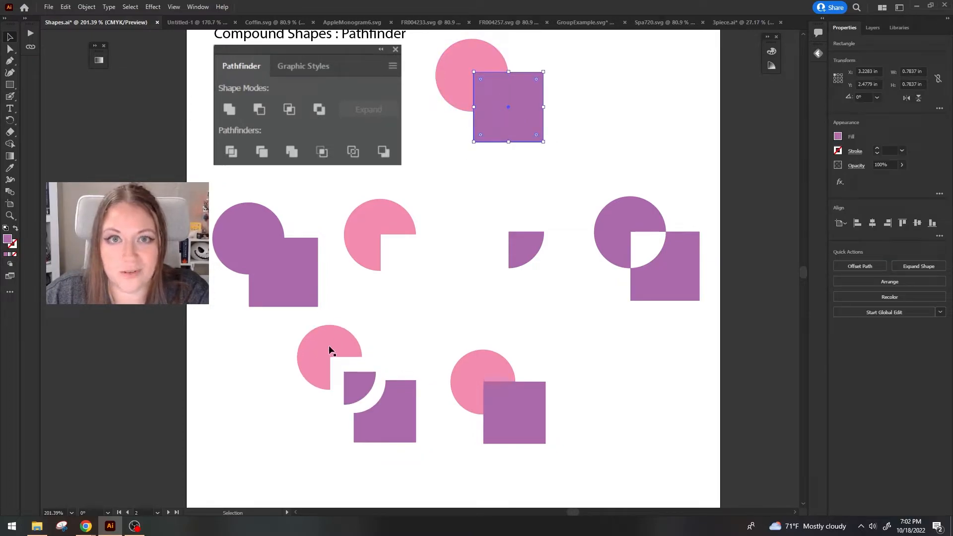
left_click_drag(332, 350, 339, 353)
left_click_drag(349, 392, 347, 384)
mouse_move(380, 425)
left_mouse_down()
mouse_move(386, 421)
mouse_move(376, 412)
left_mouse_up()
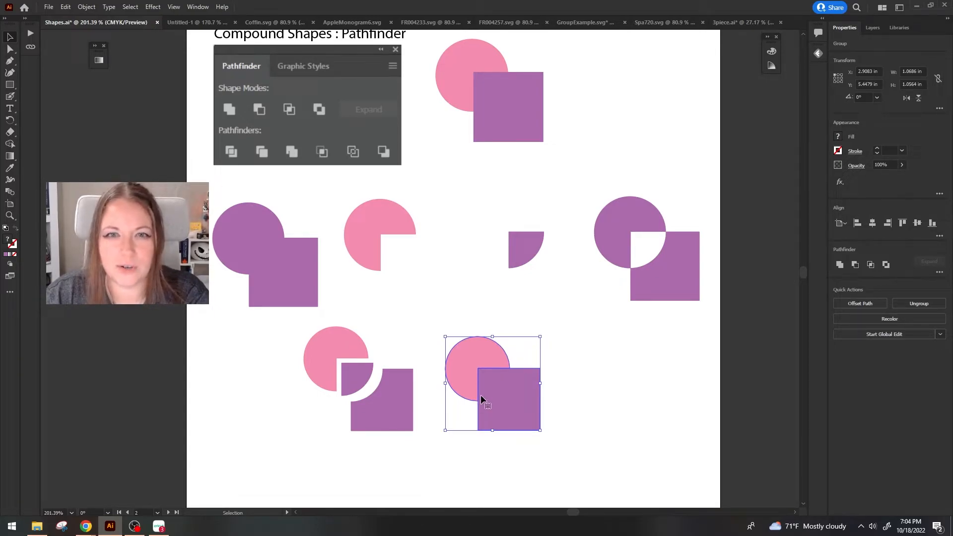
left_click_drag(363, 372, 367, 374)
Reposition the top pink circle and purple square individually to change how they overlap.
left_click_drag(568, 429, 502, 372)
left_click_drag(473, 58, 441, 50)
left_click_drag(514, 121, 553, 99)
Shift the circle-and-square example beside the divided pieces and select its pink circle.
mouse_move(529, 397)
left_mouse_down()
mouse_move(543, 394)
mouse_move(584, 437)
mouse_move(542, 404)
left_mouse_up()
right_click(542, 395)
left_click(585, 305)
left_click(564, 416)
left_click(502, 356)
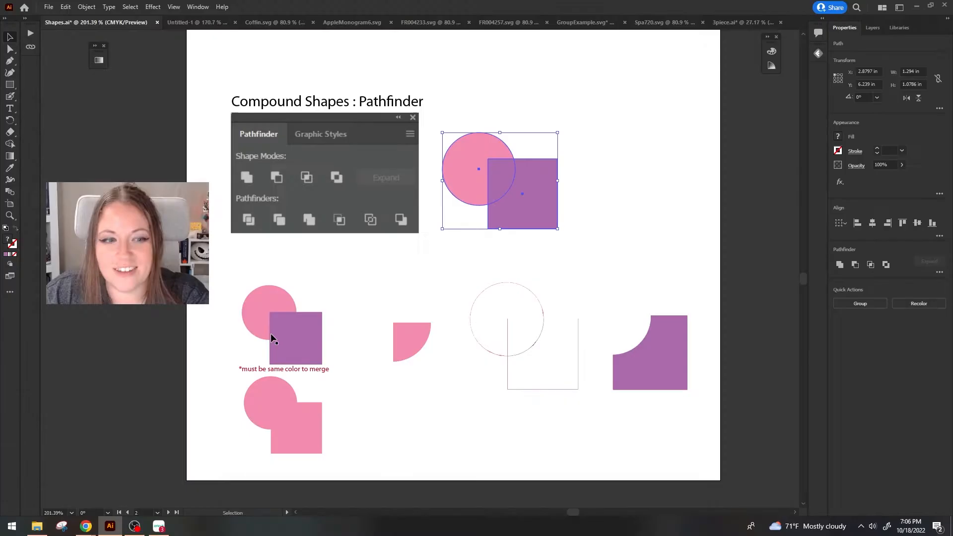
Apply the Merge pathfinder to the pink circle and purple square group above the same-color note.
left_click(271, 333)
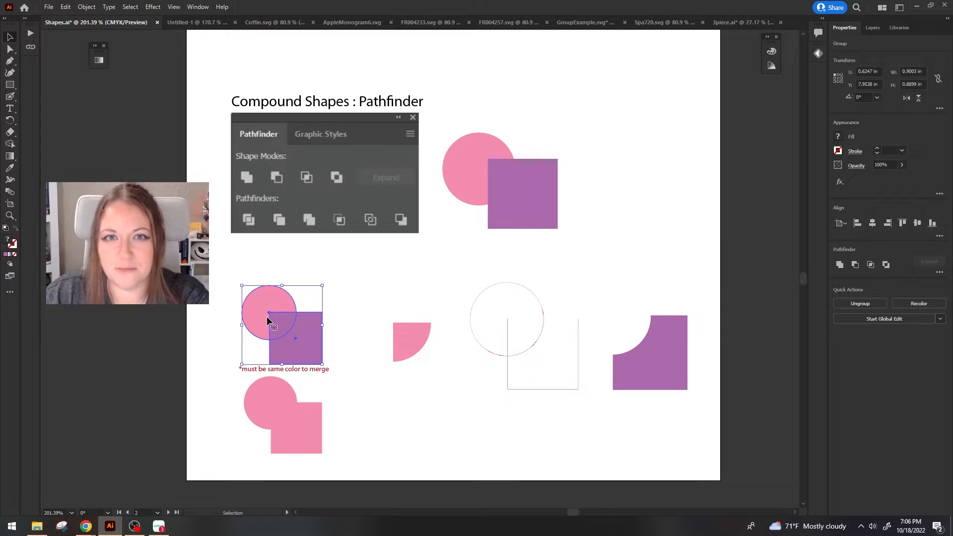
left_click(940, 272)
left_click(877, 326)
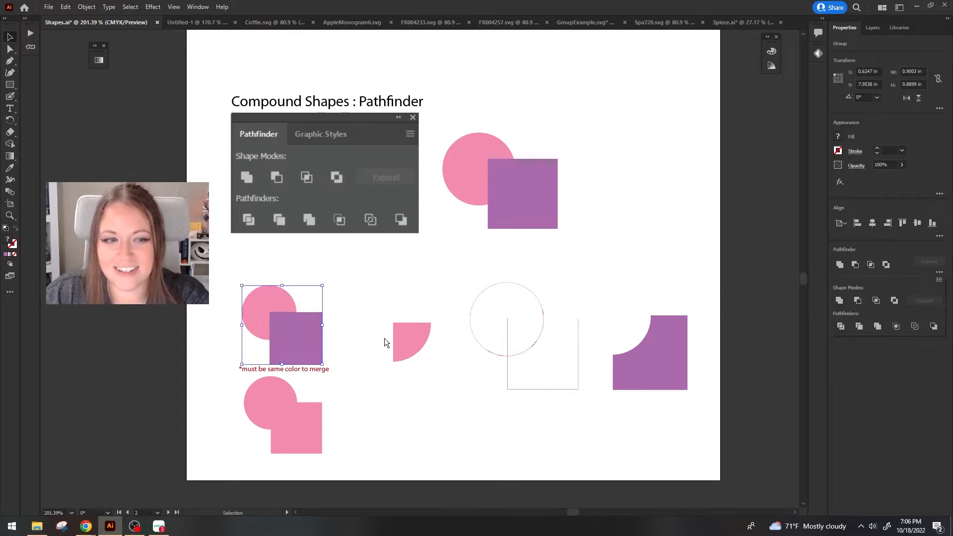
Pull the merged group's notched circle and purple square apart in isolation, and nudge the all-pink merged shape to the right.
double_click(302, 330)
left_click_drag(303, 330, 353, 334)
left_click_drag(276, 303, 265, 269)
left_click_drag(338, 329, 291, 308)
double_click(351, 268)
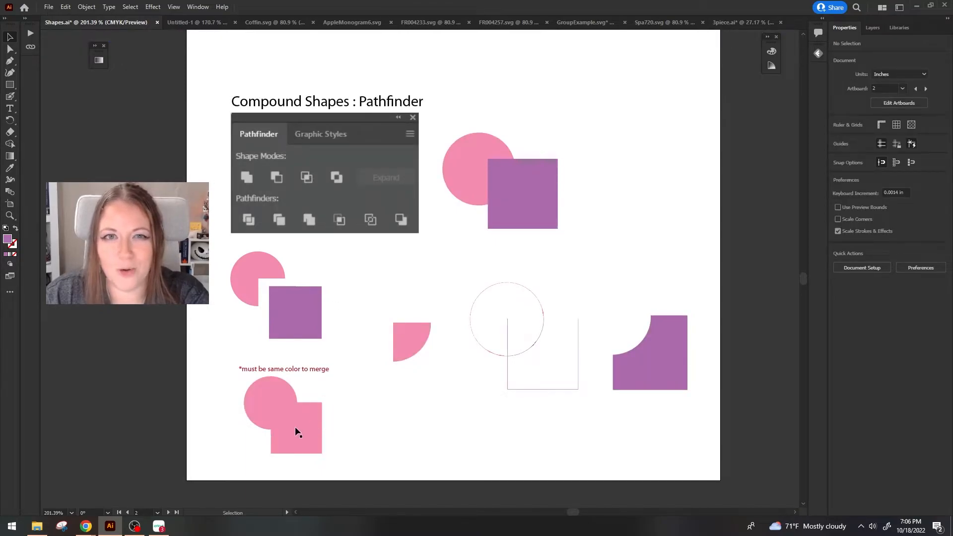
left_click_drag(304, 427, 311, 427)
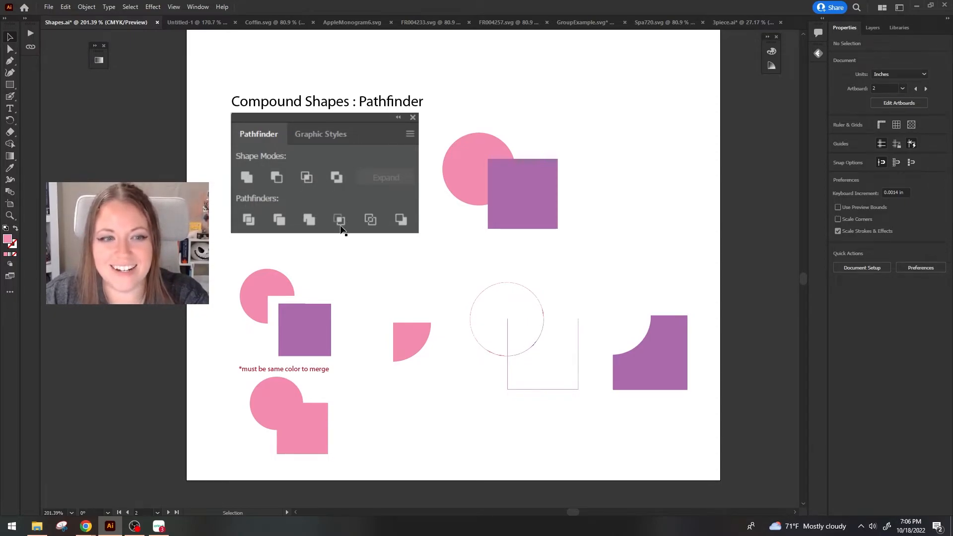
Move the top pink circle and purple square upward, keeping the square overlapping the circle's lower-right part.
left_click(423, 338)
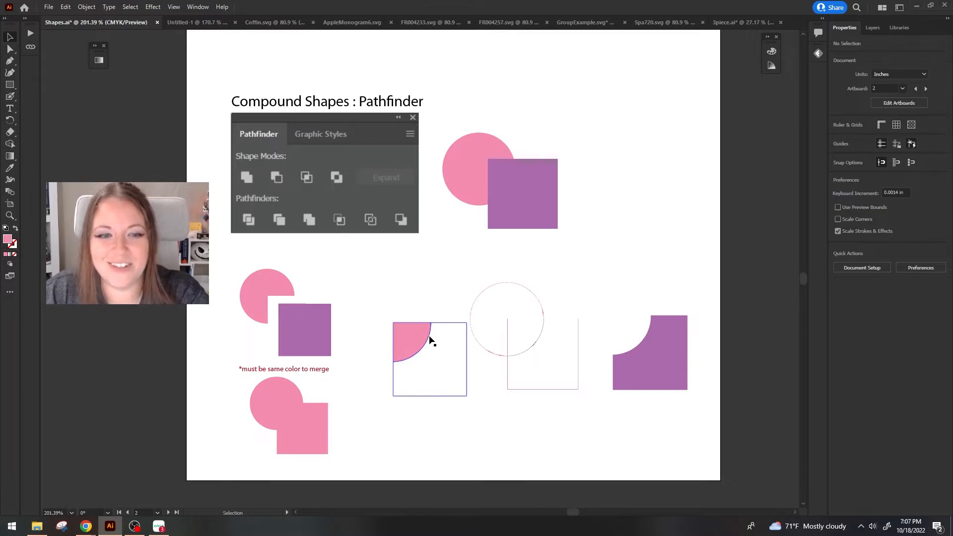
left_click(427, 289)
left_click_drag(468, 202, 468, 162)
mouse_move(513, 193)
left_mouse_down()
mouse_move(552, 199)
mouse_move(527, 184)
left_mouse_up()
left_click(596, 210)
Apply the Crop pathfinder to the top pink circle and purple square.
left_click_drag(484, 117, 482, 115)
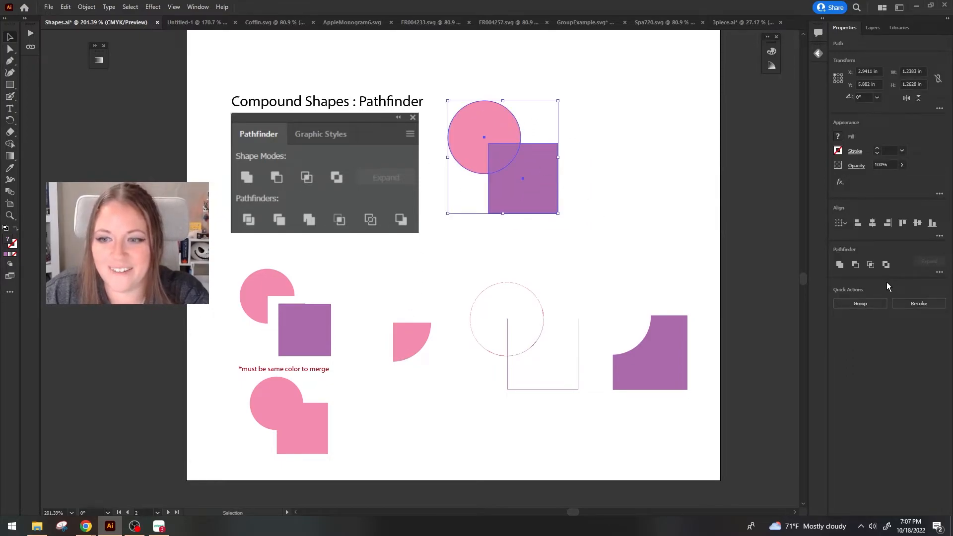
left_click(938, 271)
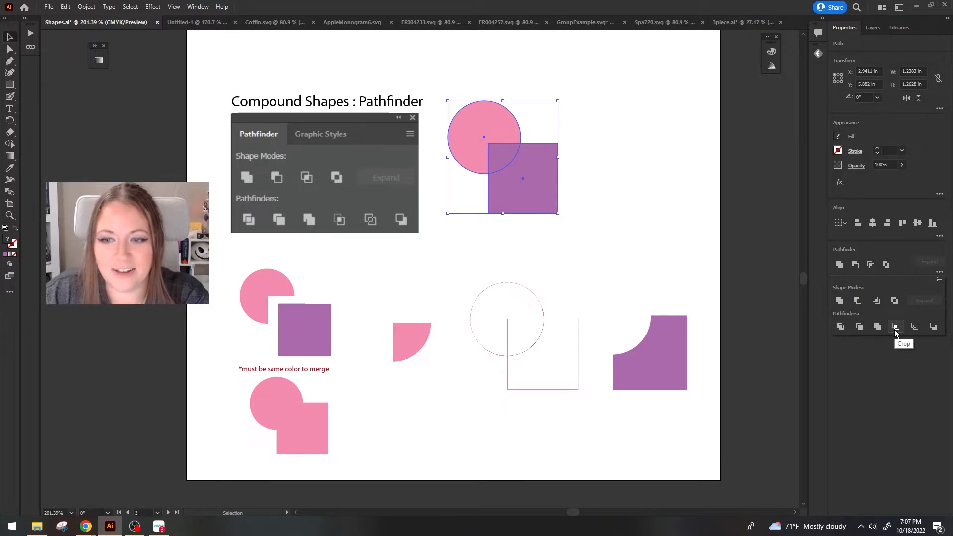
left_click(895, 327)
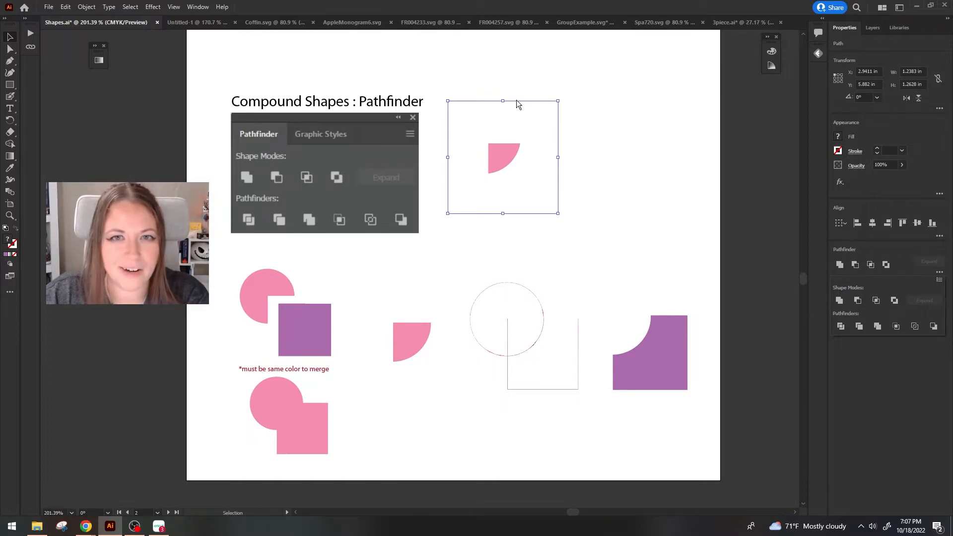
Isolate the cropped group and toggle the visibility of its two paths to examine the unfilled remainder of the square.
double_click(489, 163)
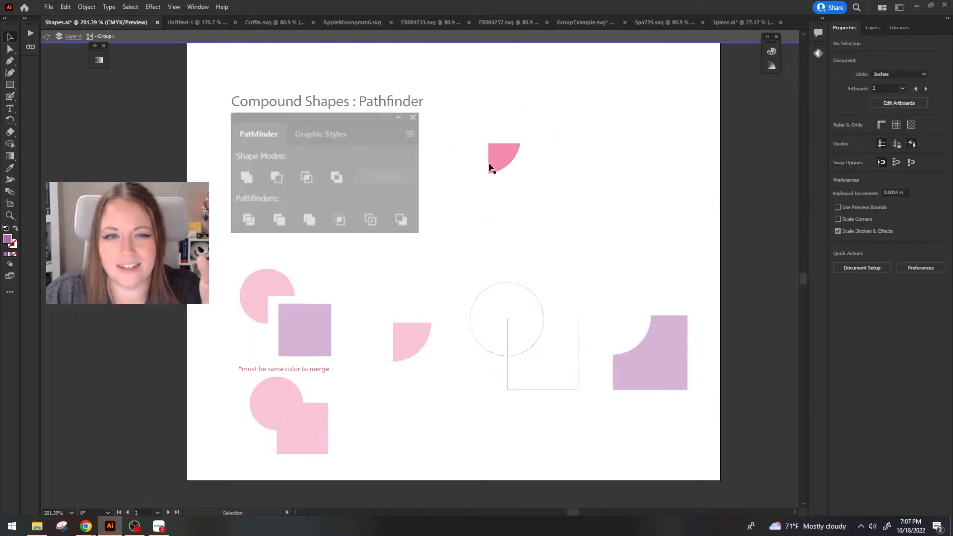
left_click_drag(540, 120, 523, 154)
left_click(501, 176)
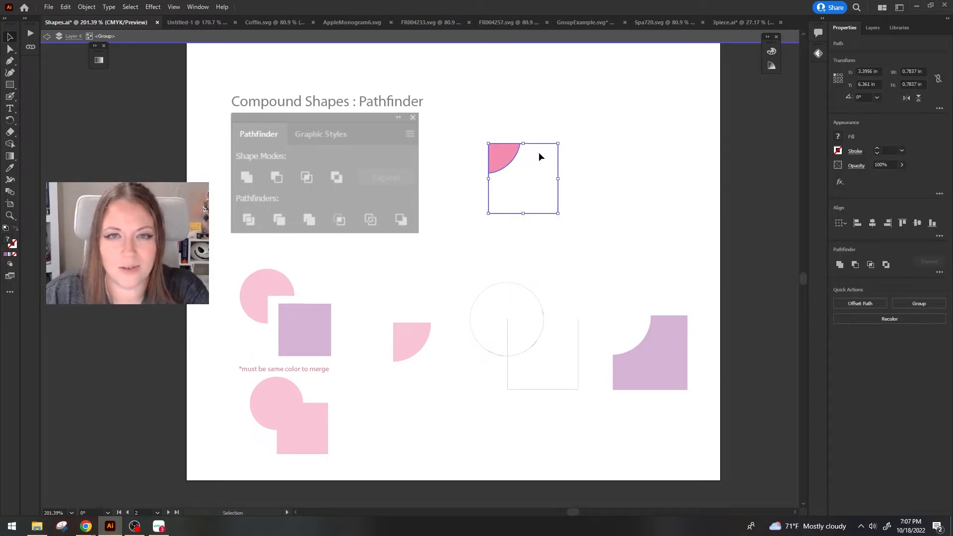
left_click(872, 28)
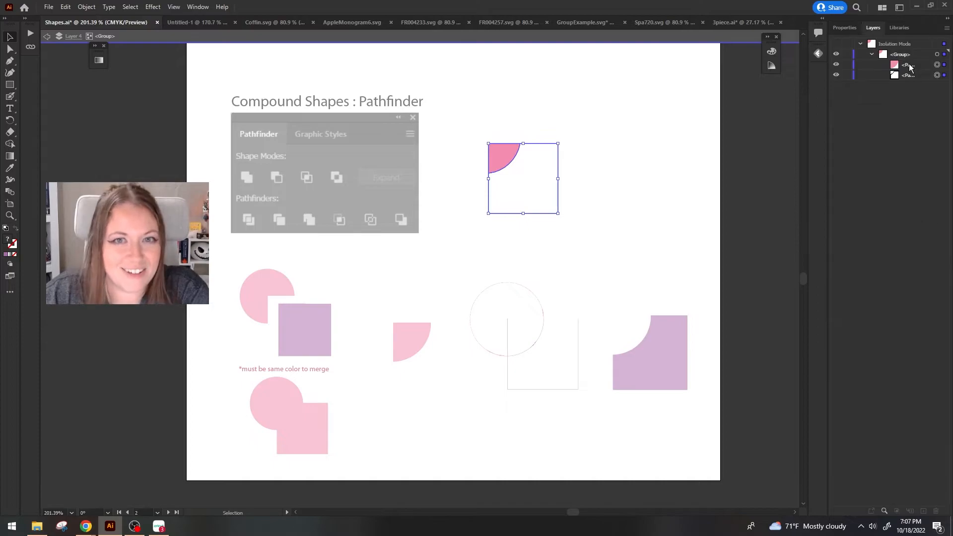
left_click(836, 66)
left_click(836, 66)
left_click(835, 76)
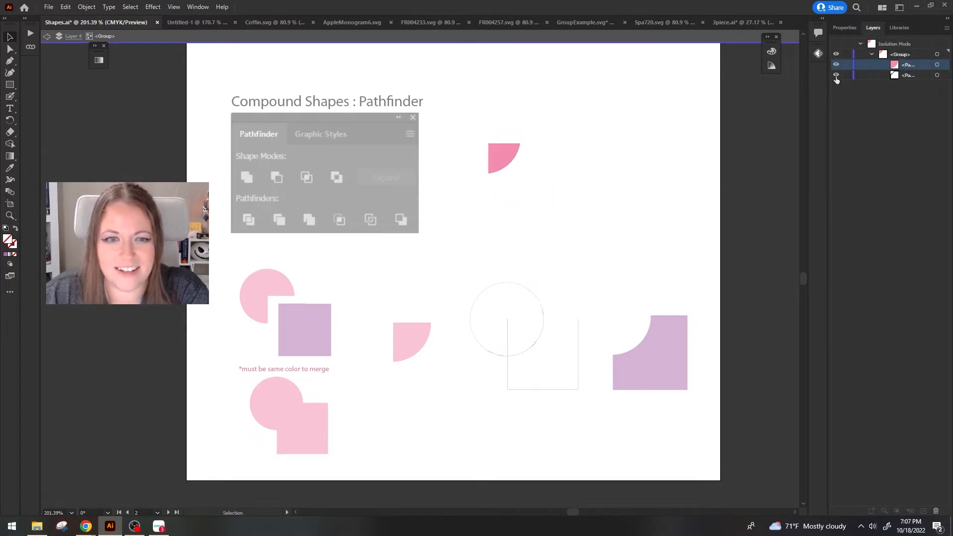
left_click(836, 76)
Fill the cropped group's invisible square path with crimson red.
left_click_drag(649, 226, 434, 177)
double_click(8, 240)
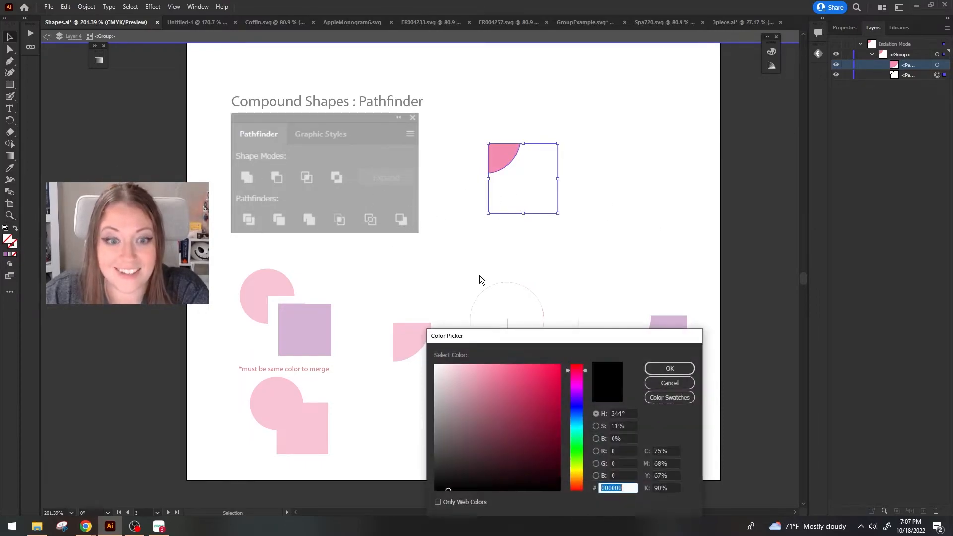
left_click(668, 367)
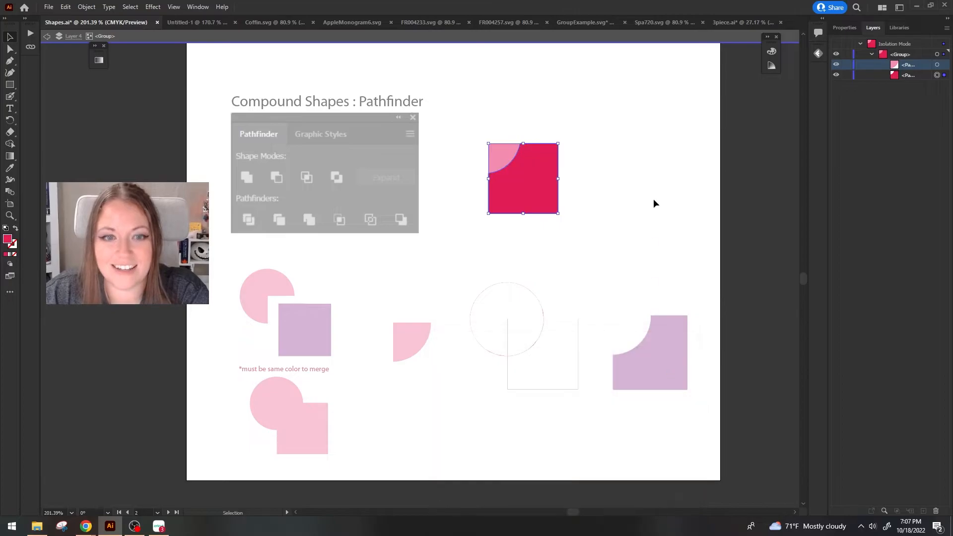
left_click_drag(576, 196, 601, 227)
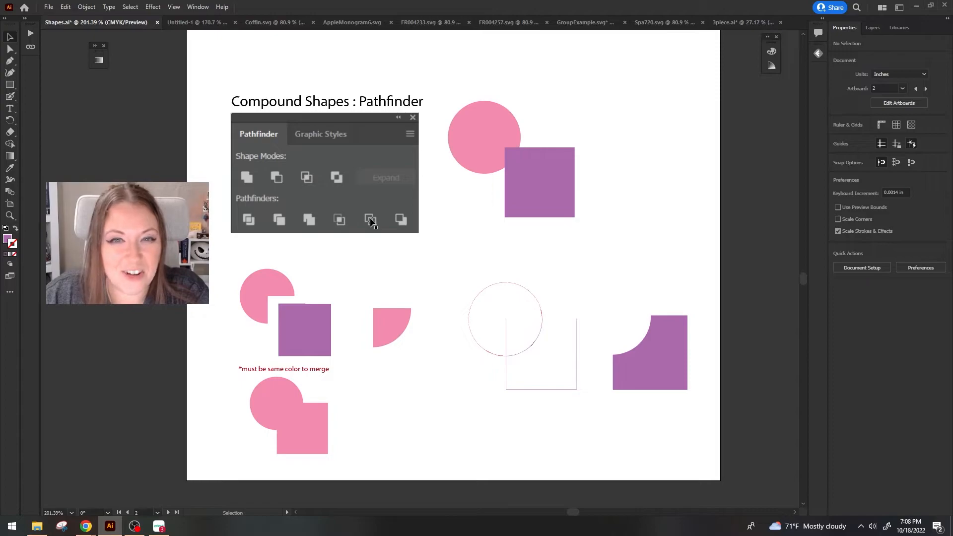
Enlarge the outlined circle-and-square example from its center and deselect it.
left_click_drag(504, 356, 503, 362)
left_click(503, 361)
left_click_drag(525, 396, 525, 426)
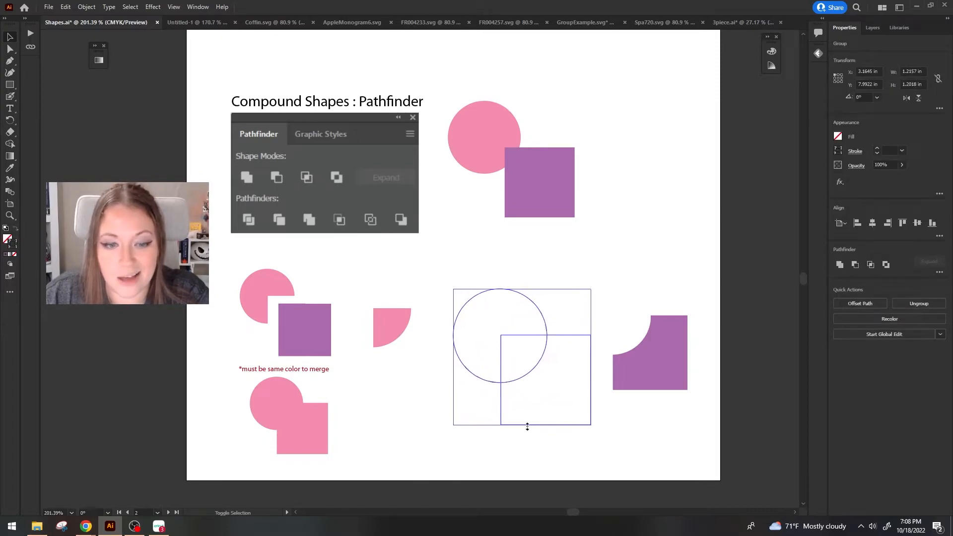
left_click(681, 442)
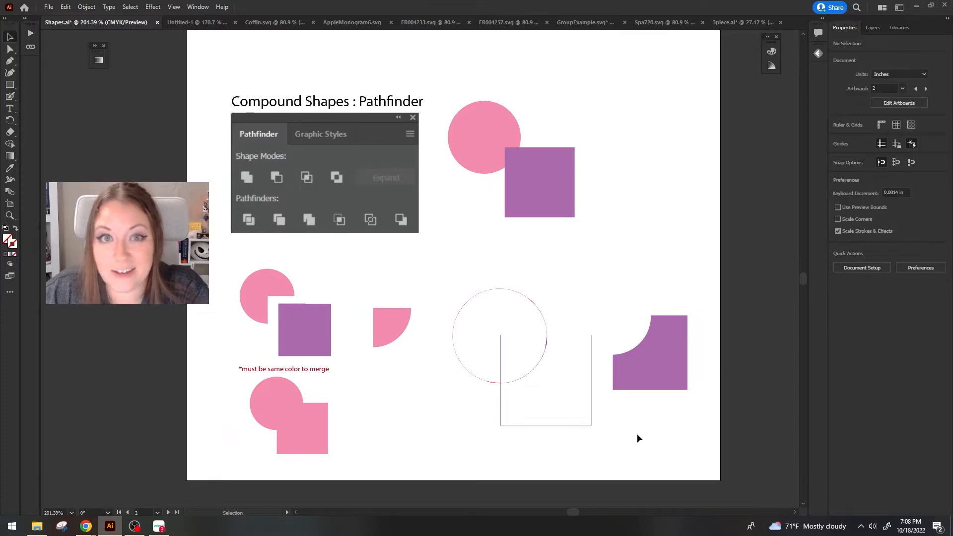
Move the notched purple shape slightly up and to the right, farther from the outlined circle-and-square example.
left_click_drag(564, 454, 507, 317)
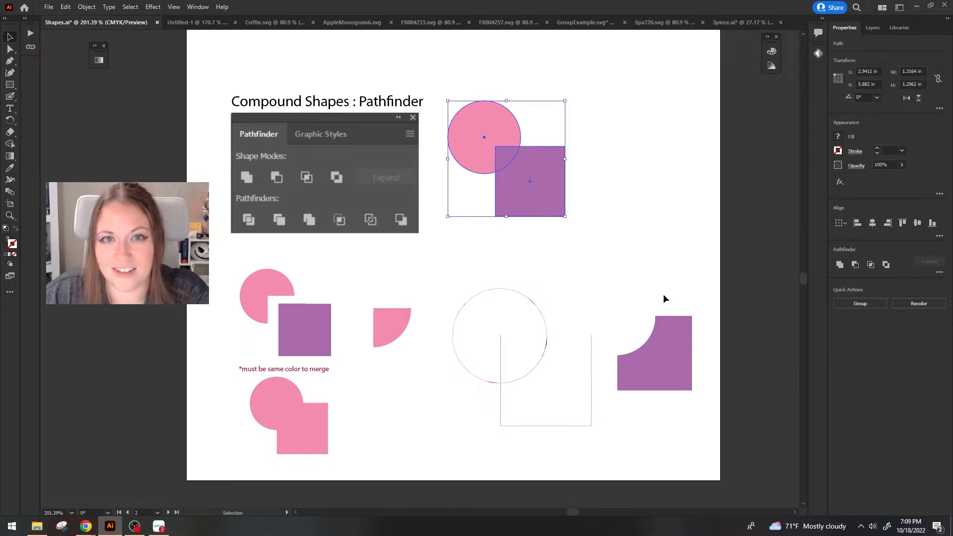
left_click_drag(670, 367, 686, 357)
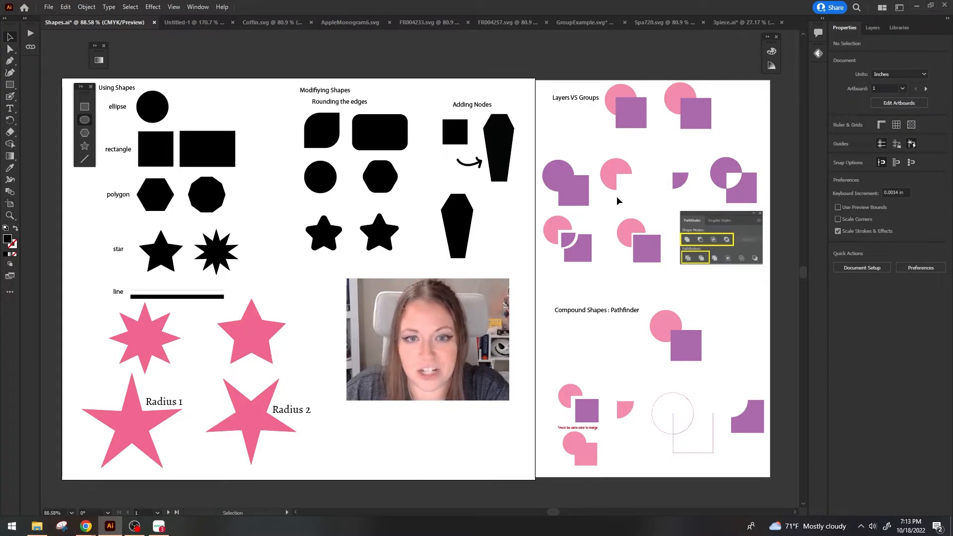
Rearrange the four shape-mode examples below Layers VS Groups, shifting the united and Minus Front shapes right, Intersect down and Exclude up.
left_click(626, 97)
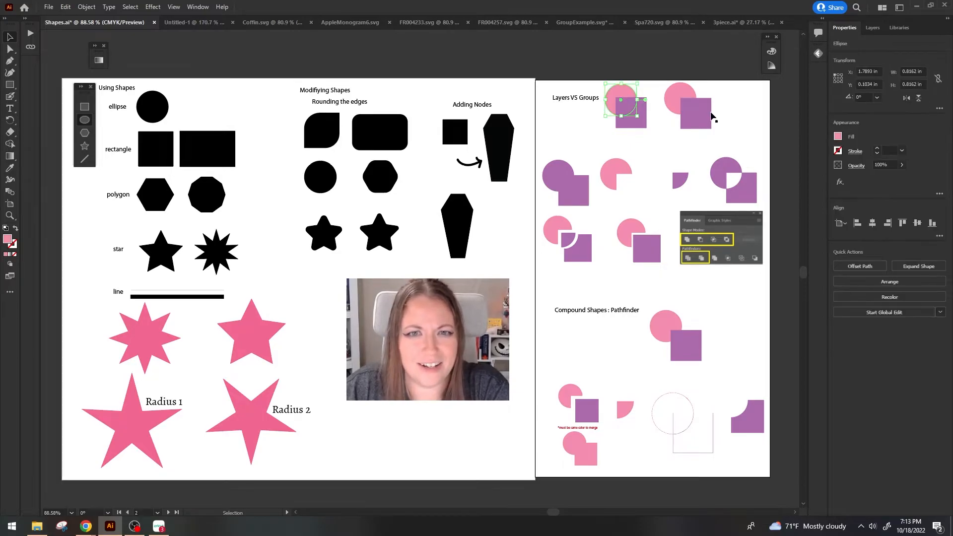
left_click_drag(575, 197, 679, 192)
left_click_drag(725, 171, 721, 158)
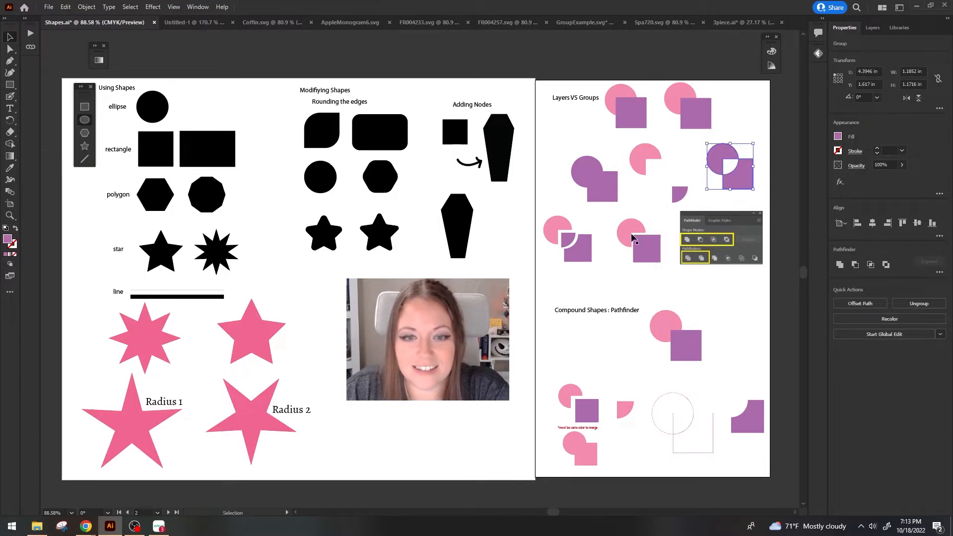
Select the divided and trimmed circle-and-square examples beside the Pathfinder picture to review them, and clear the selection.
left_click(557, 228)
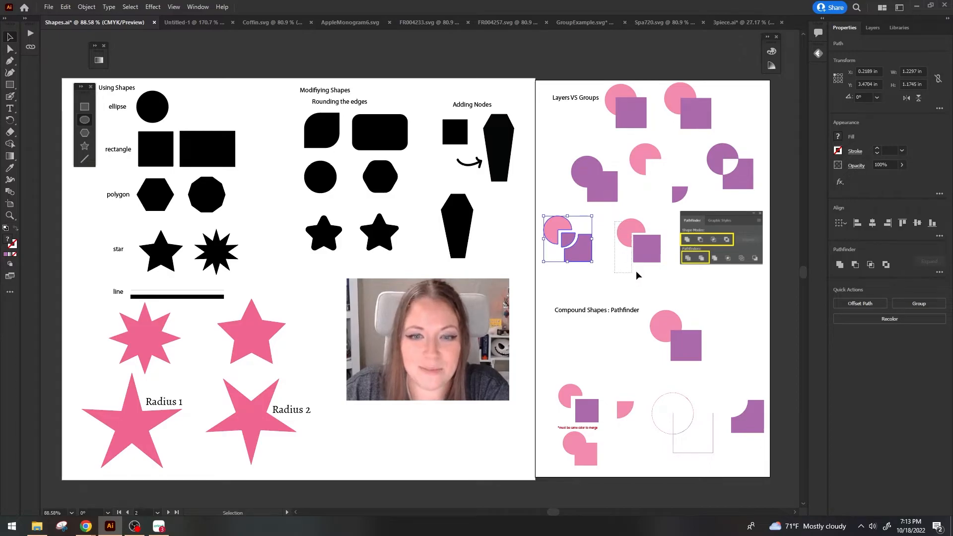
left_click(646, 250)
left_click(669, 285)
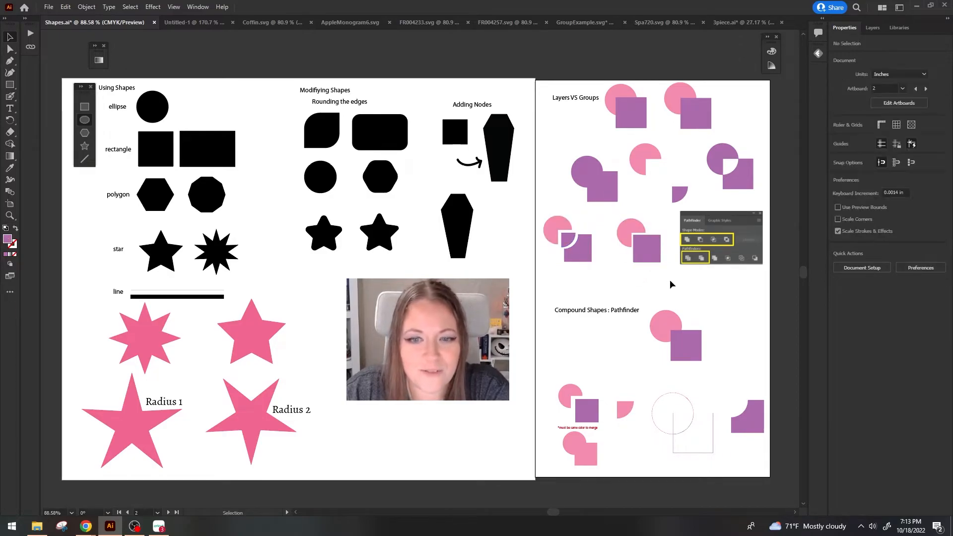
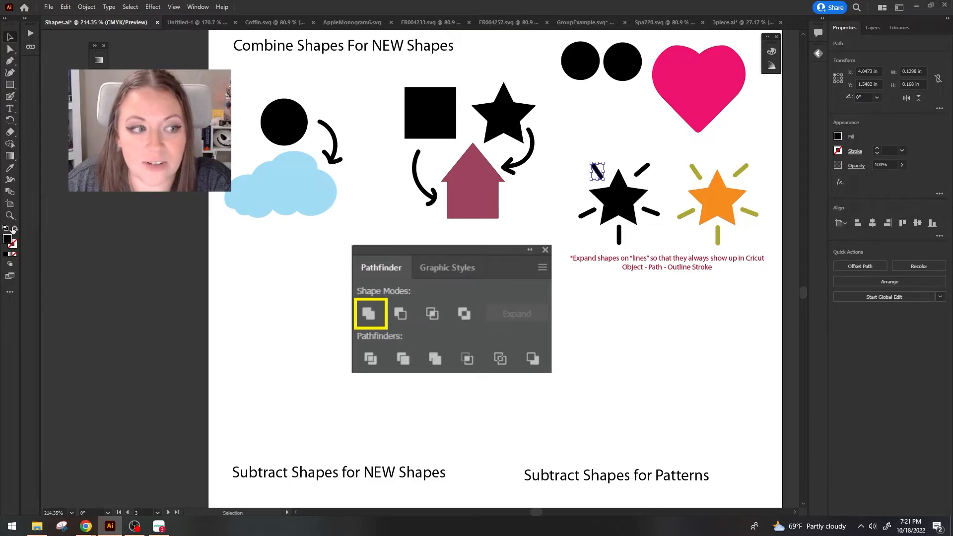
Swap the fill and stroke of the short ray beside the black star.
left_click(16, 229)
left_click(609, 176)
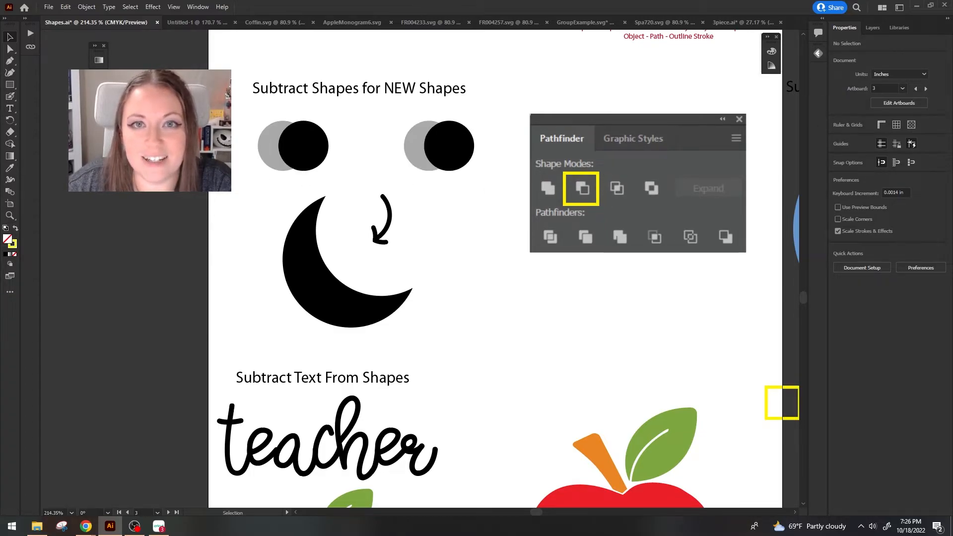
Subtract the black circle from the first gray circle with Minus Front, leaving a gray crescent.
left_click_drag(237, 134, 316, 159)
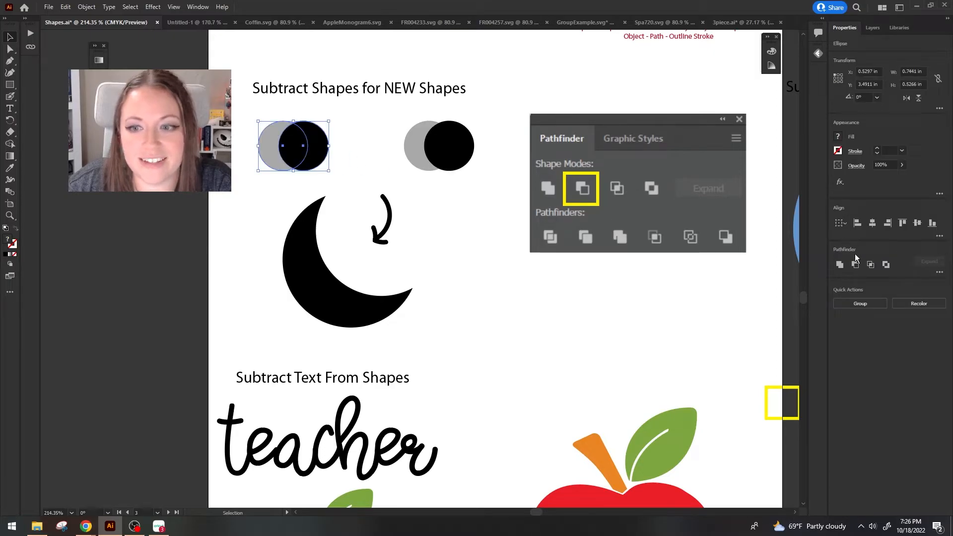
left_click(855, 265)
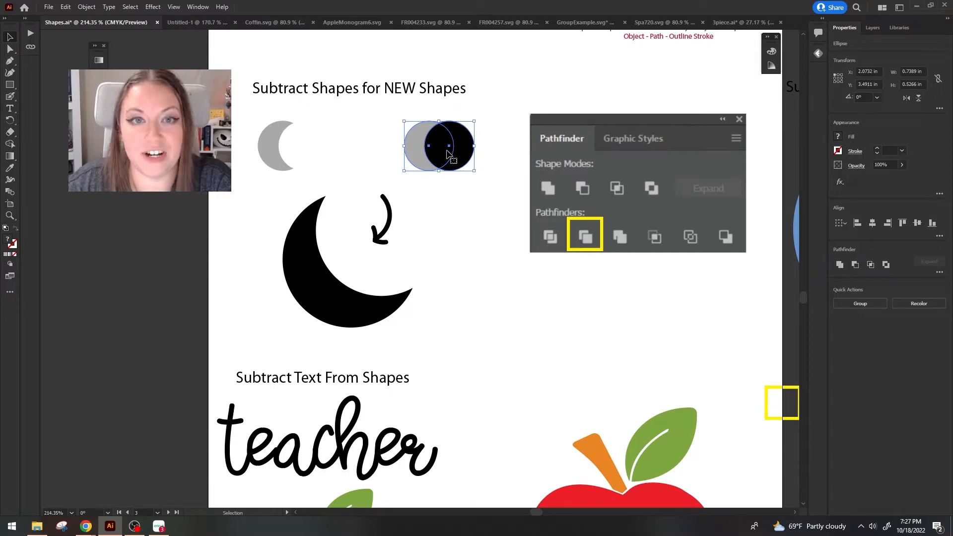
Trim the second pair of gray and black circles and pull the resulting pieces apart.
left_click(939, 272)
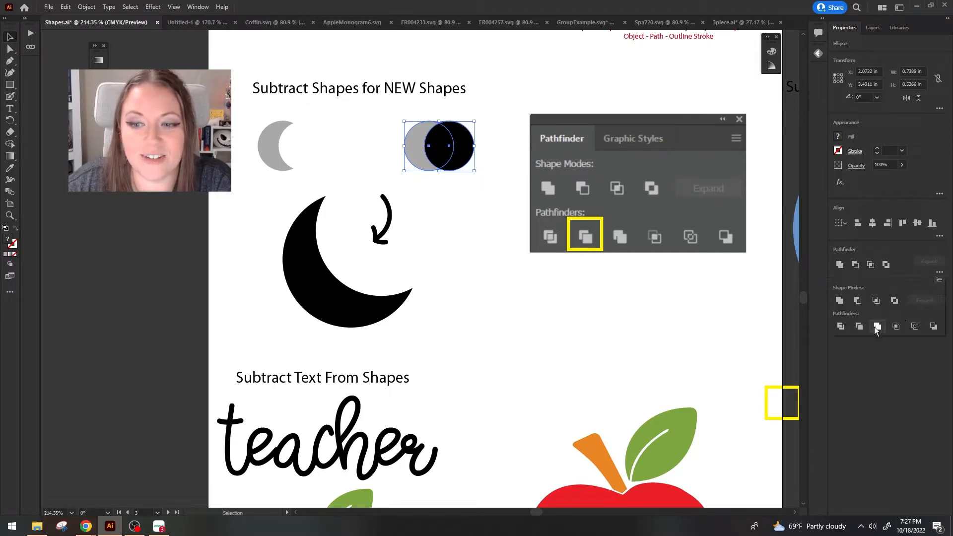
left_click(862, 326)
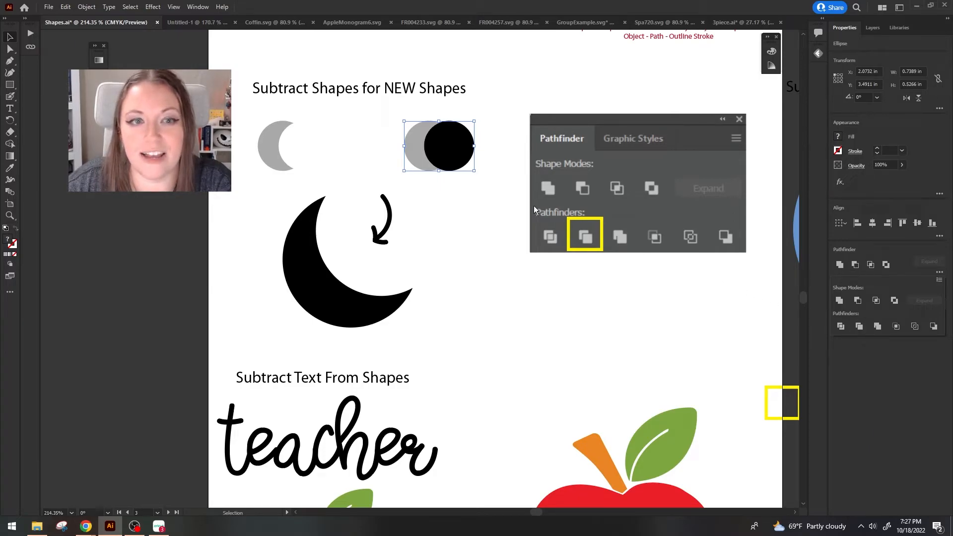
key("ctrl+z")
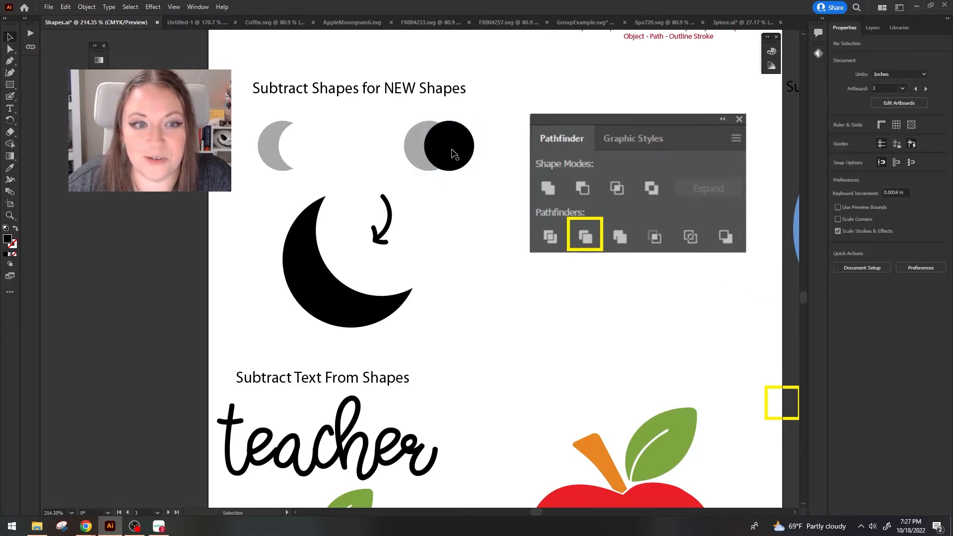
left_click_drag(426, 153, 487, 158)
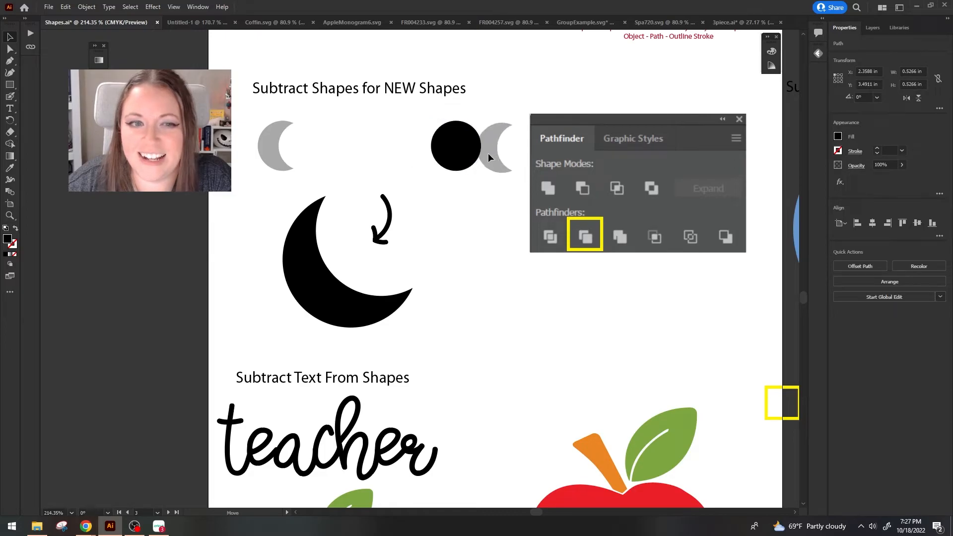
Duplicate the trimmed gray crescent, rotate the copy 180° and place it on the opposite side of the black circle.
left_click(497, 150)
key("ctrl+c")
key("ctrl+v")
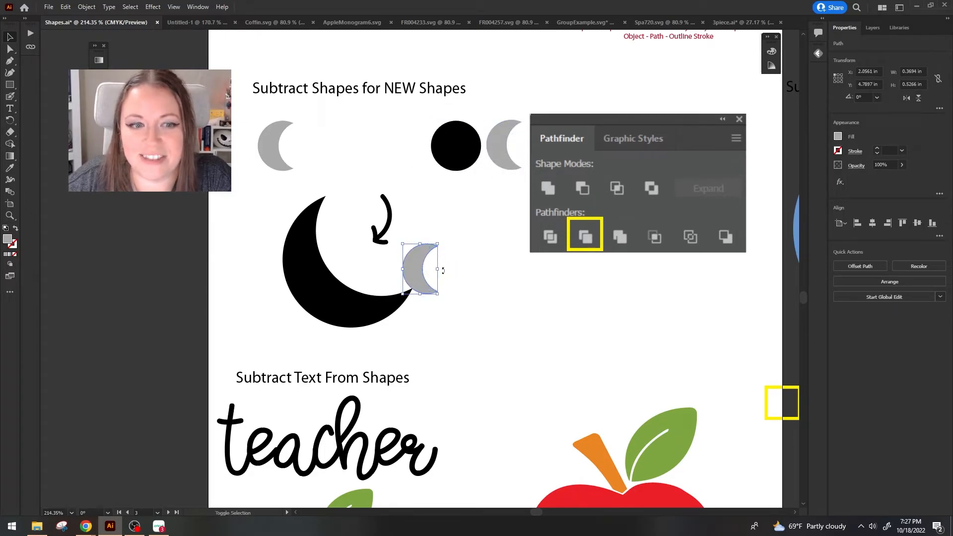
left_click_drag(444, 269, 415, 157)
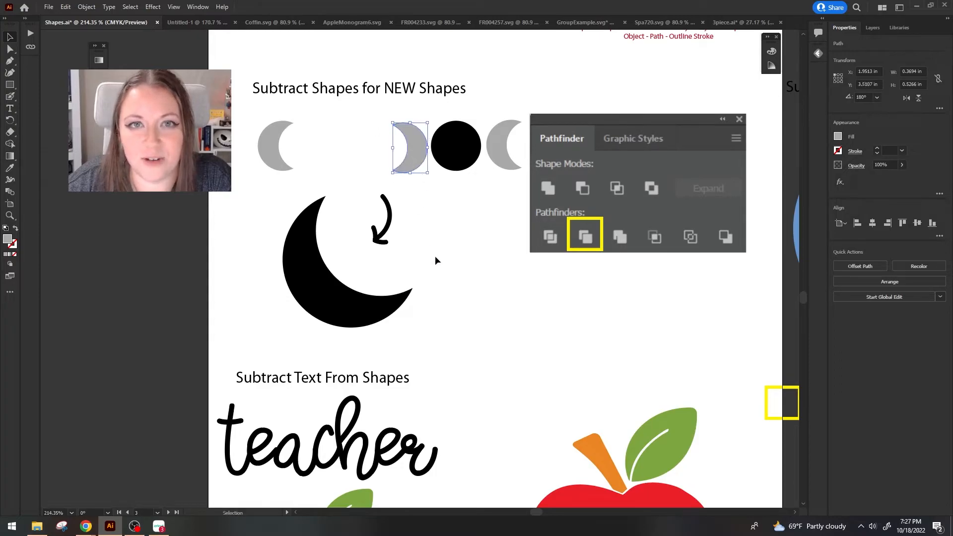
left_click(449, 237)
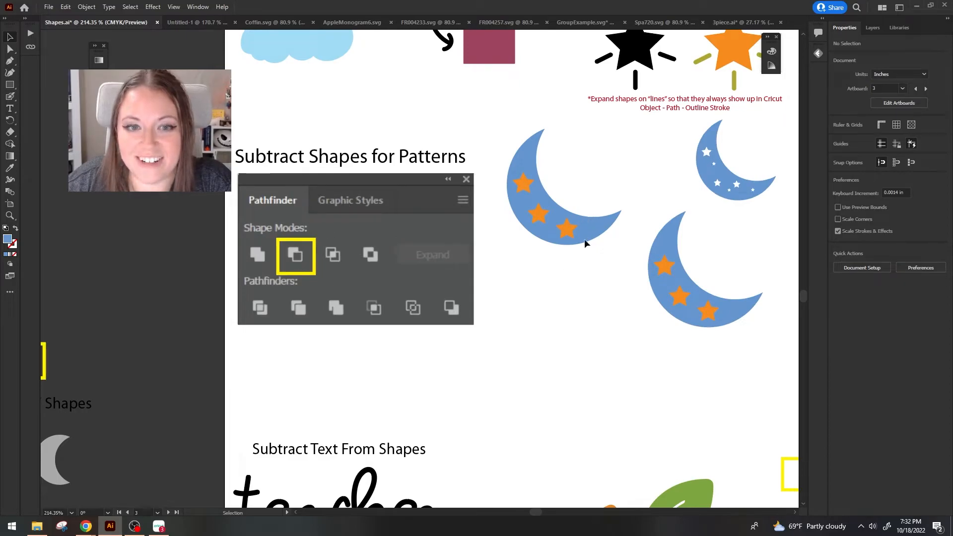
Subtract the three orange stars from the upper blue moon with Minus Front, and select the lower blue moon with stars.
left_click(584, 239)
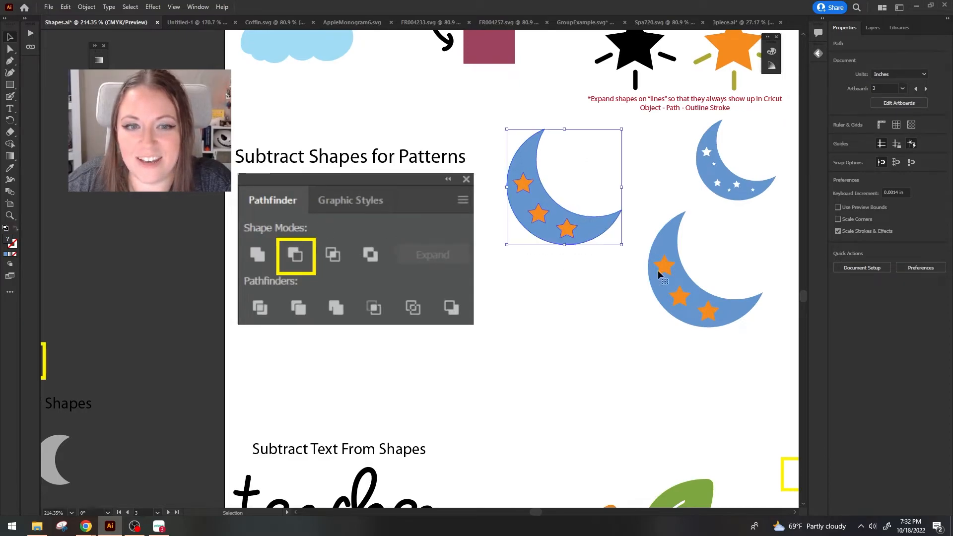
left_click(854, 265)
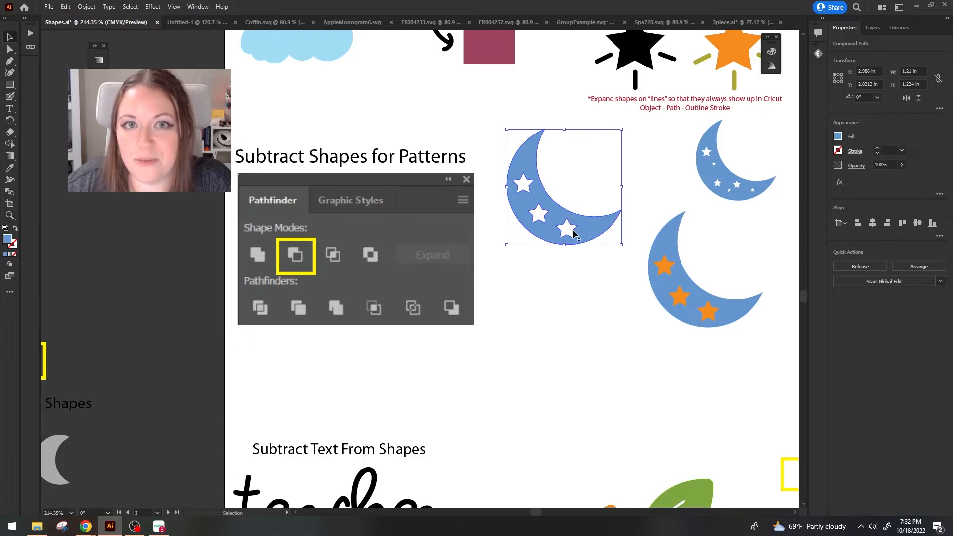
left_click(690, 359)
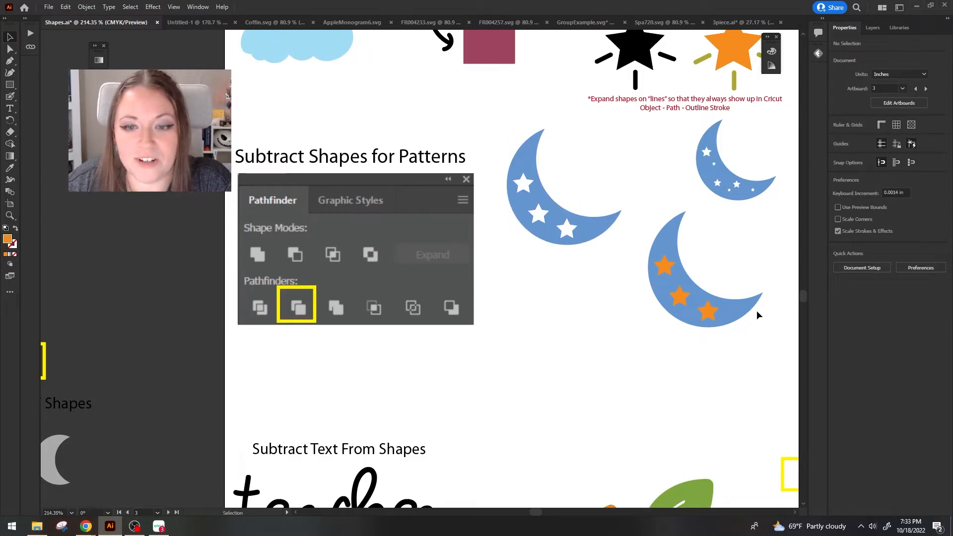
left_click_drag(749, 312, 701, 351)
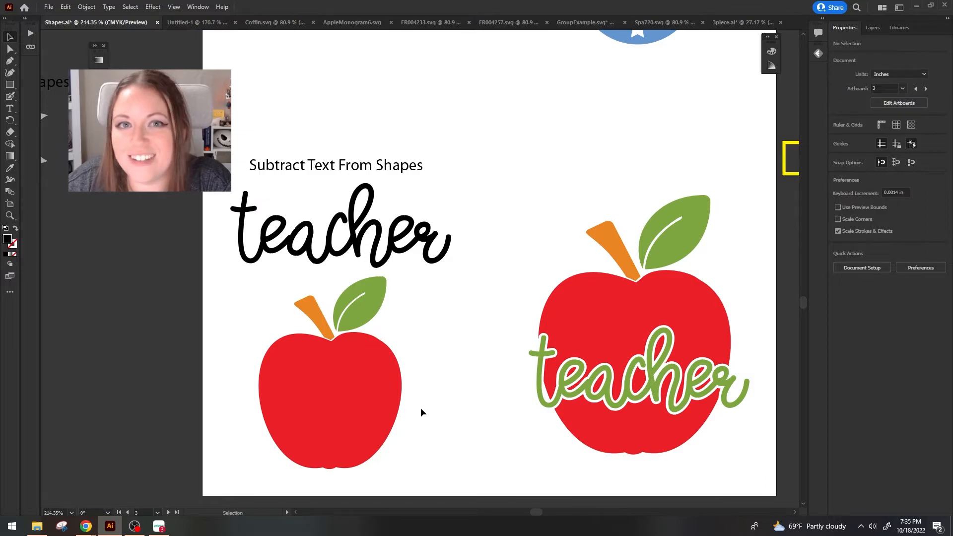
Duplicate the black "teacher" text and place the copy across the smaller red apple.
left_click_drag(306, 205, 309, 200)
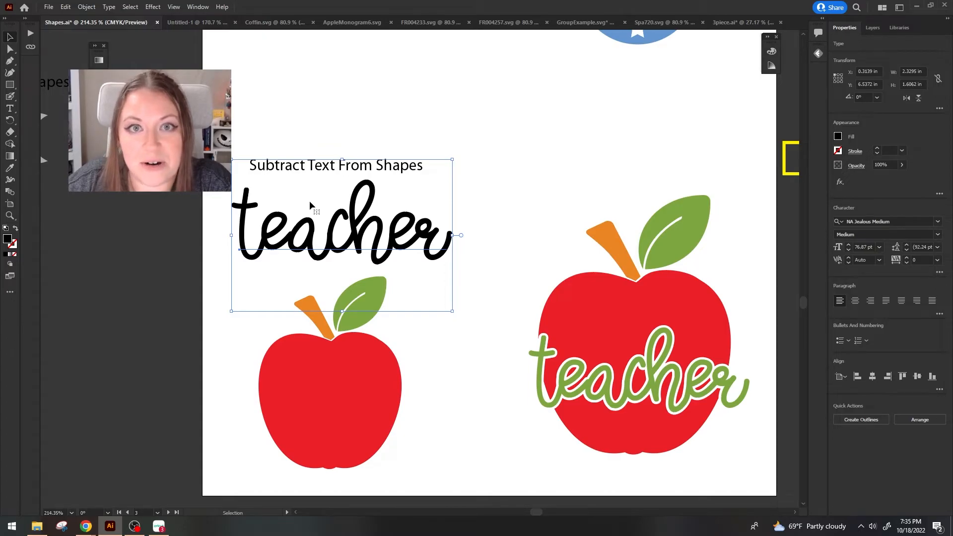
key("ctrl")
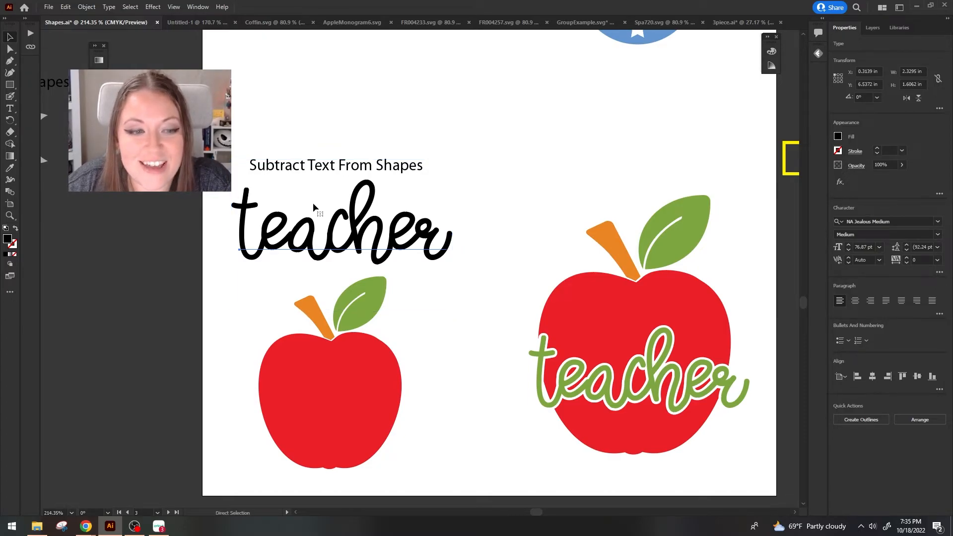
key("ctrl")
key("ctrl+v")
left_click_drag(432, 268, 374, 416)
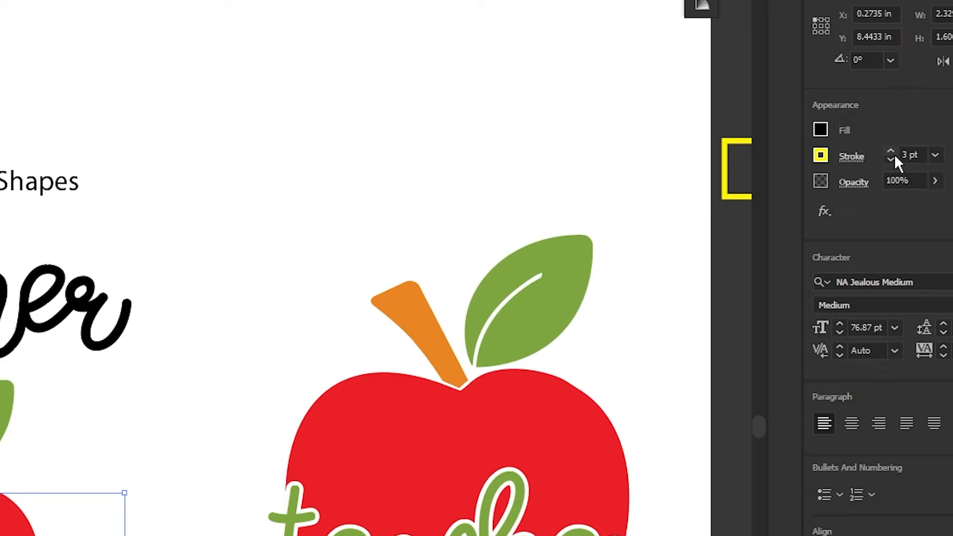
Convert the yellow-stroked "teacher" copy to outlines and apply Outline Stroke to it.
right_click(396, 408)
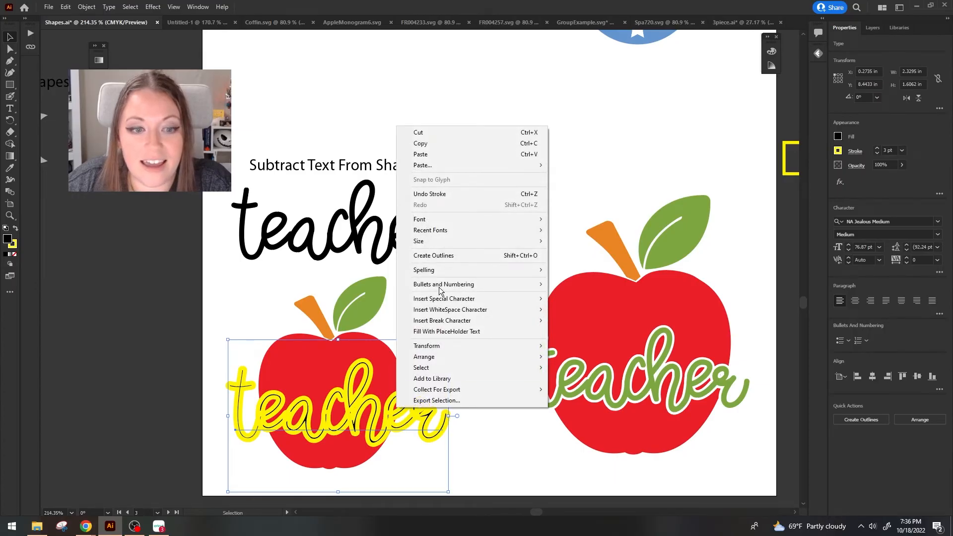
left_click(456, 255)
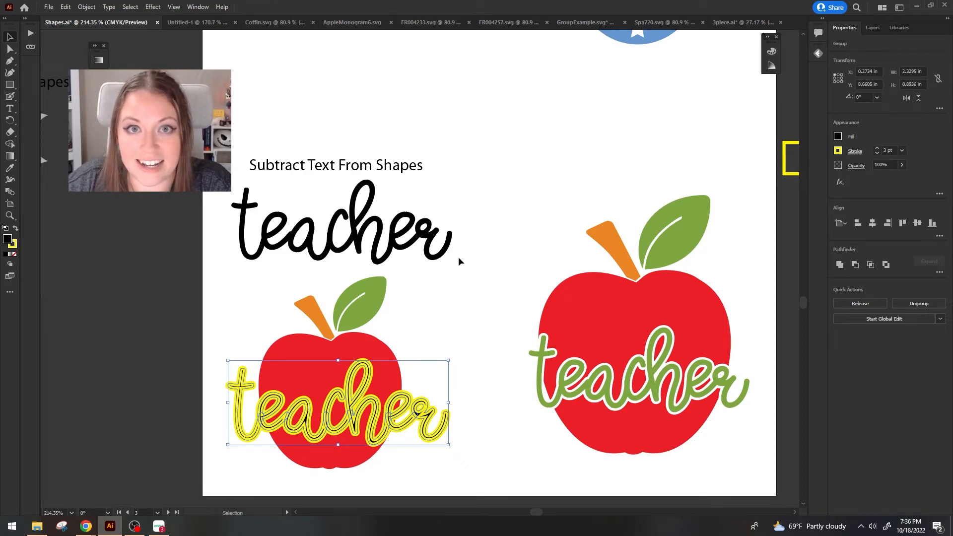
left_click(87, 7)
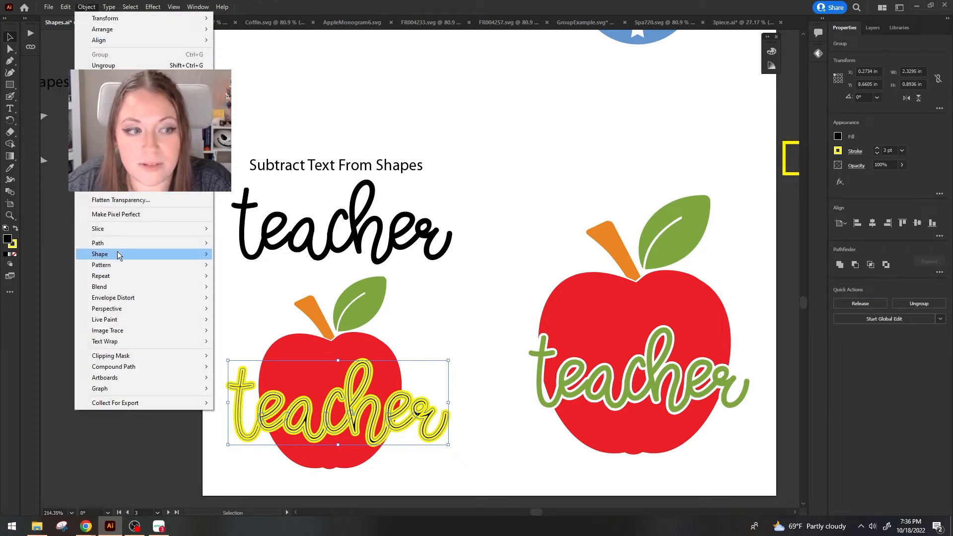
mouse_move(118, 245)
left_click(279, 272)
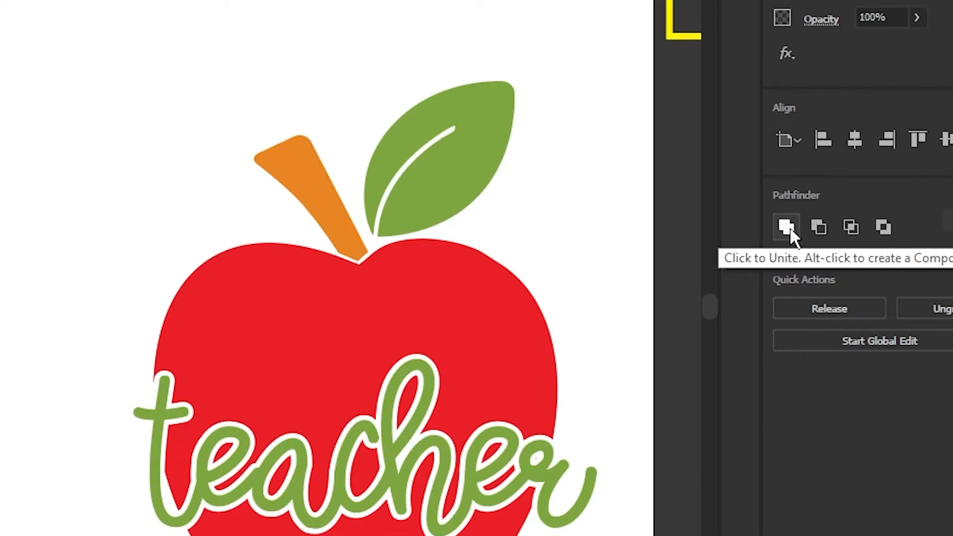
Unite the thickened "teacher" lettering and subtract it from the smaller red apple with Minus Front.
left_click(787, 228)
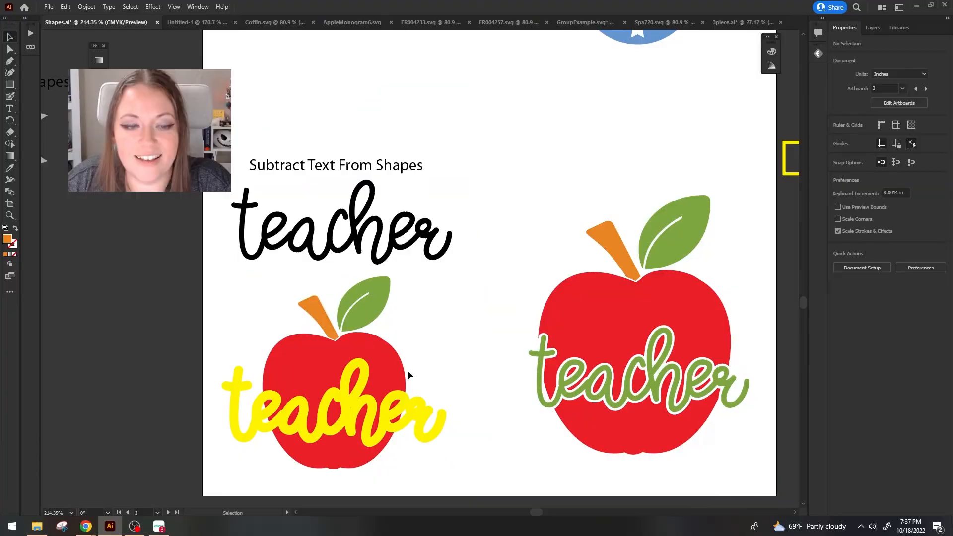
left_click(373, 363)
left_click(352, 402, "shift")
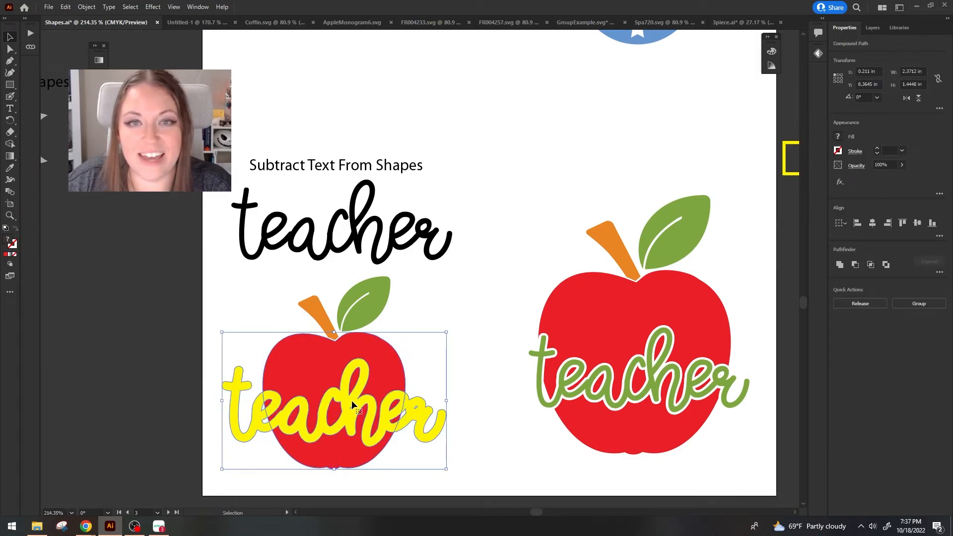
left_click(855, 266)
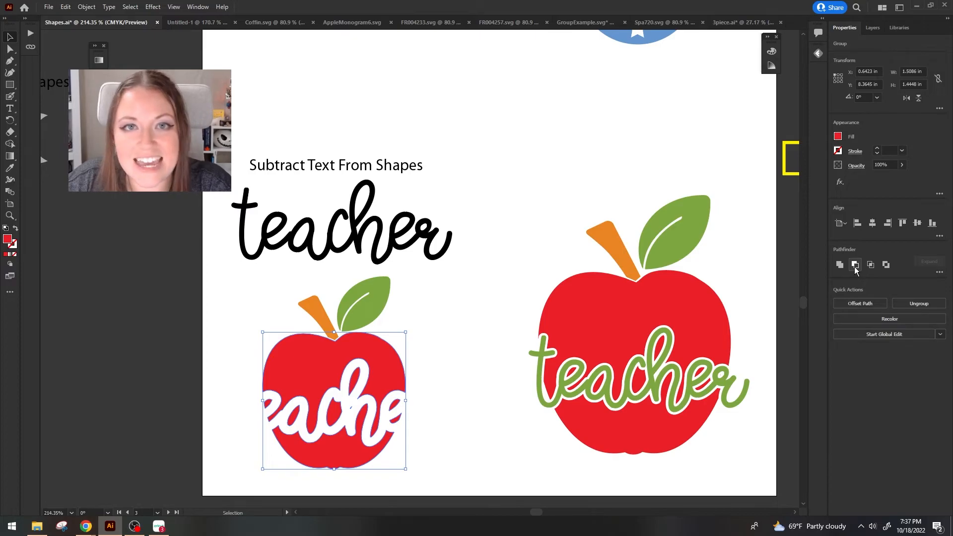
left_click(422, 404)
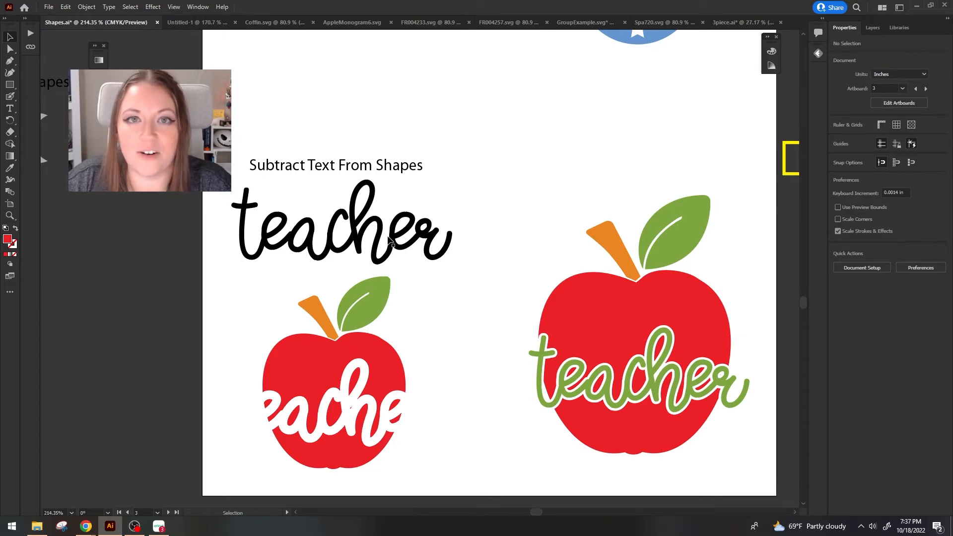
Fit the black "teacher" text into the apple's cutout, convert it to outlines and unite its letters.
left_click_drag(390, 242, 425, 420)
right_click(425, 420)
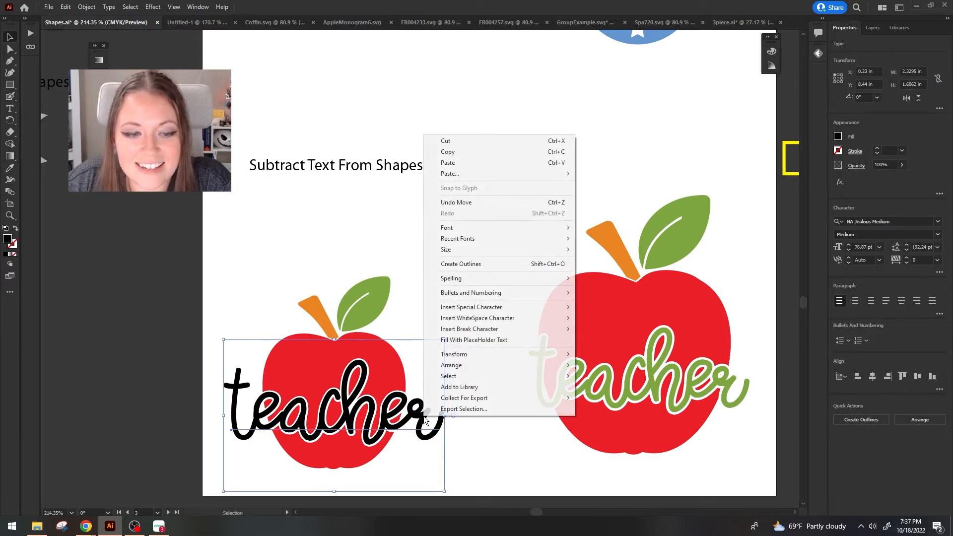
left_click(478, 263)
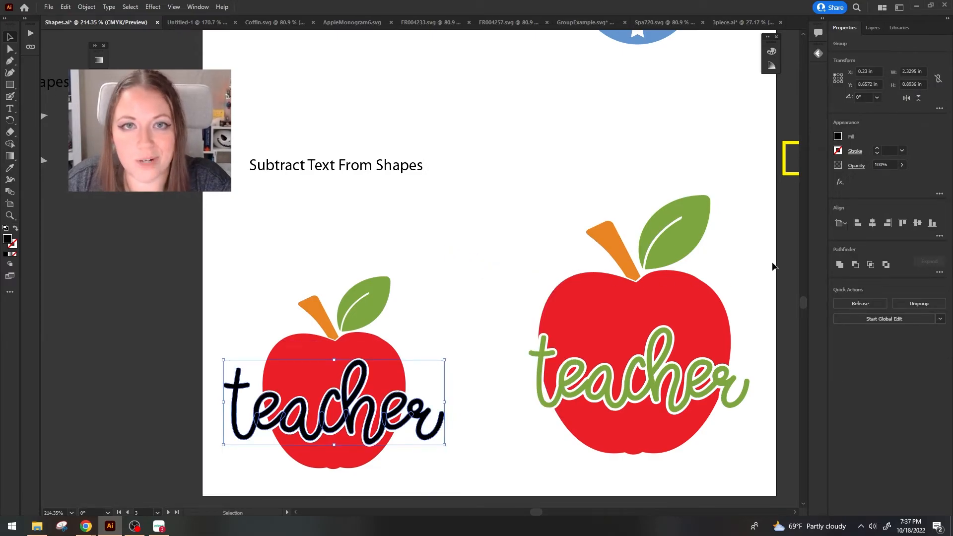
left_click(839, 265)
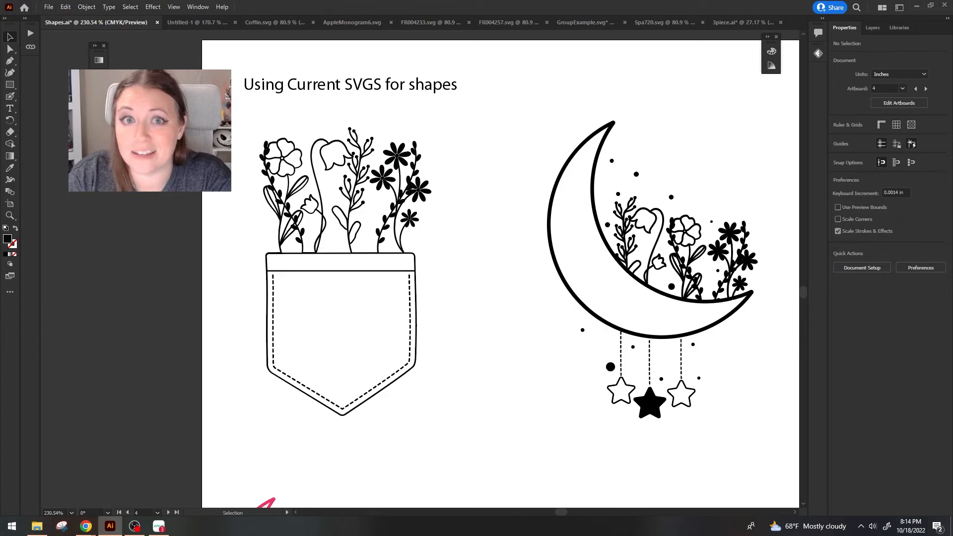
Draw a black rectangle about 1.86 by 1.74 in covering the pocket below the flowers.
left_click_drag(9, 84, 44, 86)
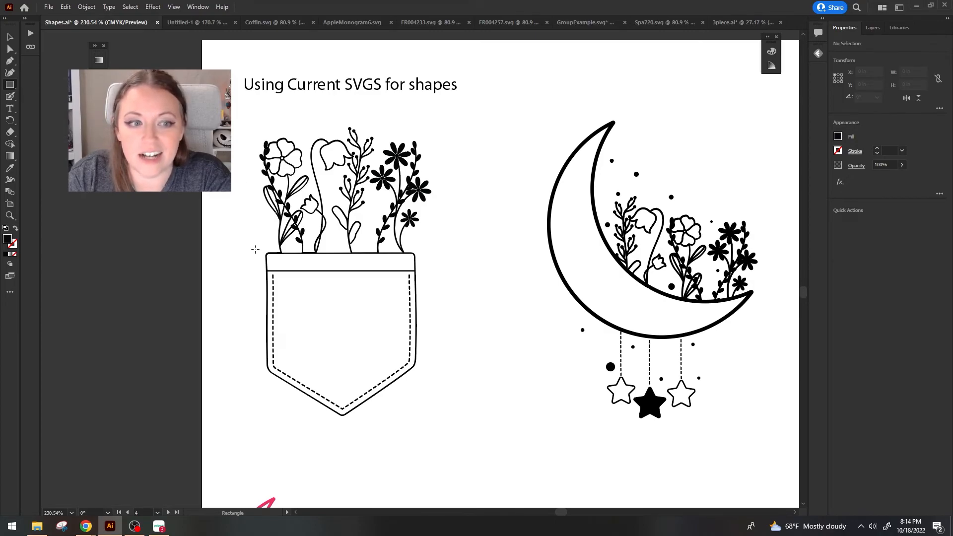
mouse_move(255, 250)
left_mouse_down()
mouse_move(430, 398)
mouse_move(444, 425)
left_mouse_up()
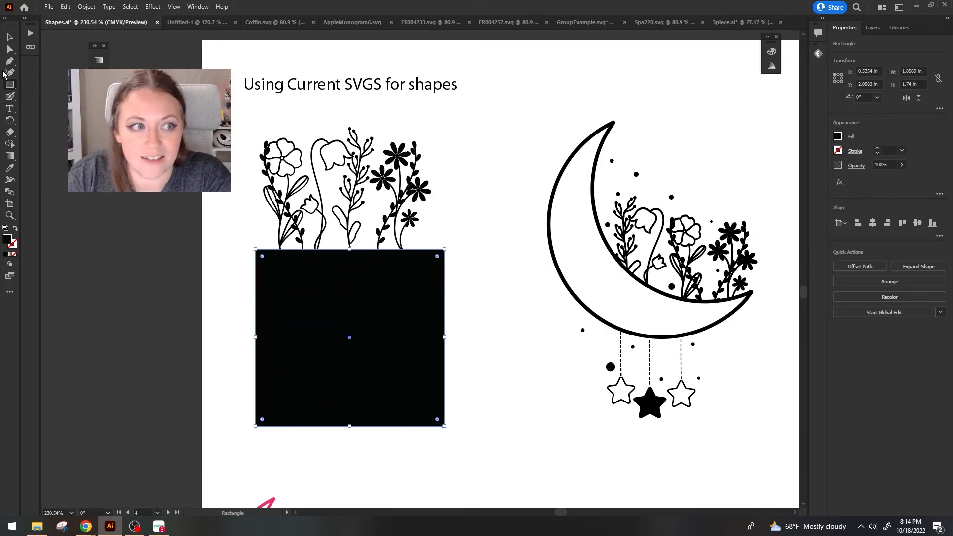
left_click(9, 37)
Cut the pocket away from the flowers by subtracting the rectangle with Minus Front, and move the flowers slightly right.
left_click_drag(239, 170, 400, 330)
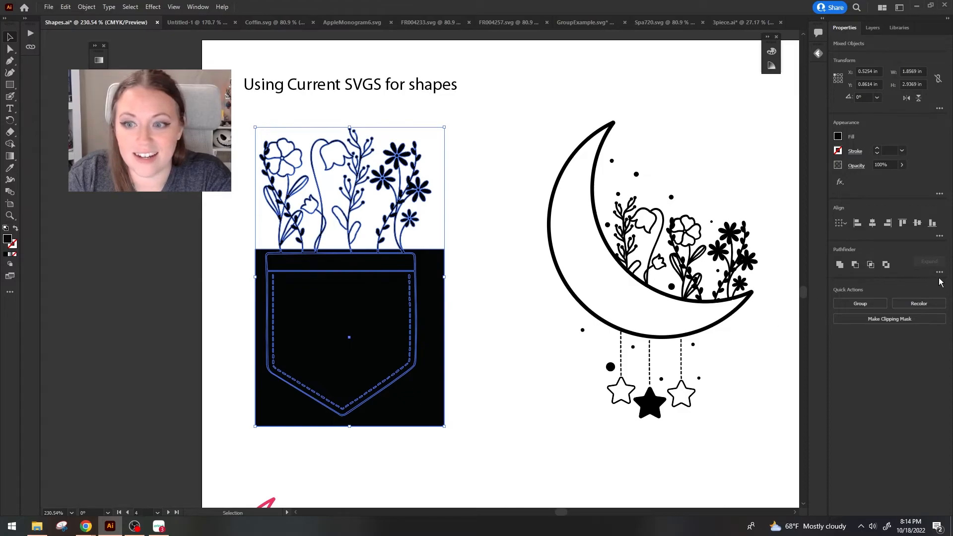
left_click(856, 265)
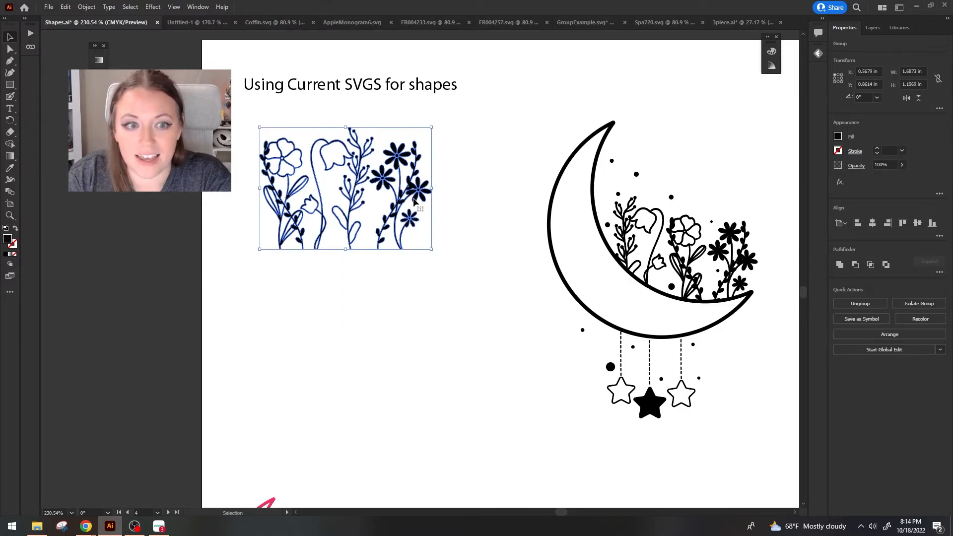
left_click_drag(412, 192, 469, 185)
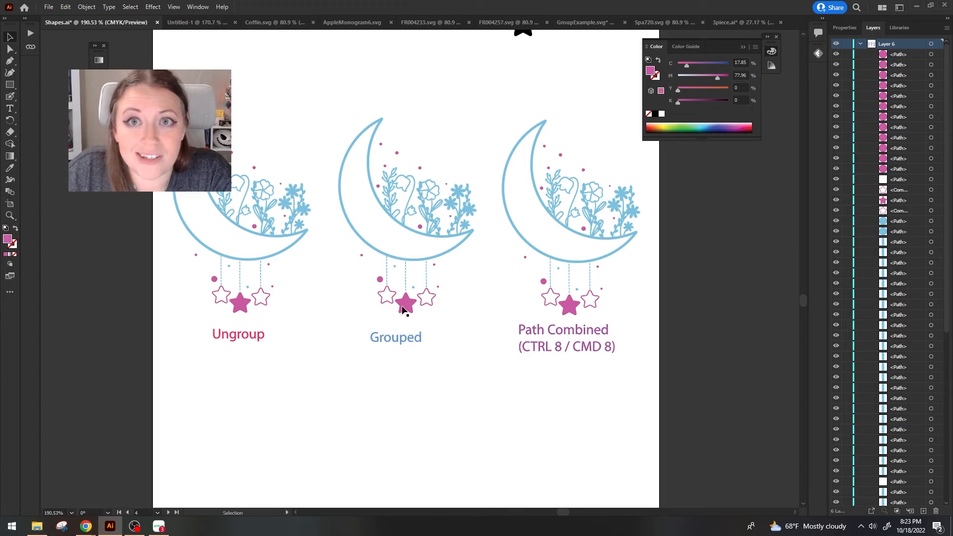
Move the Grouped moon's pink parts down and its blue parts up, and open the blue group in isolation mode.
left_click_drag(404, 309, 410, 440)
left_click_drag(407, 218, 412, 140)
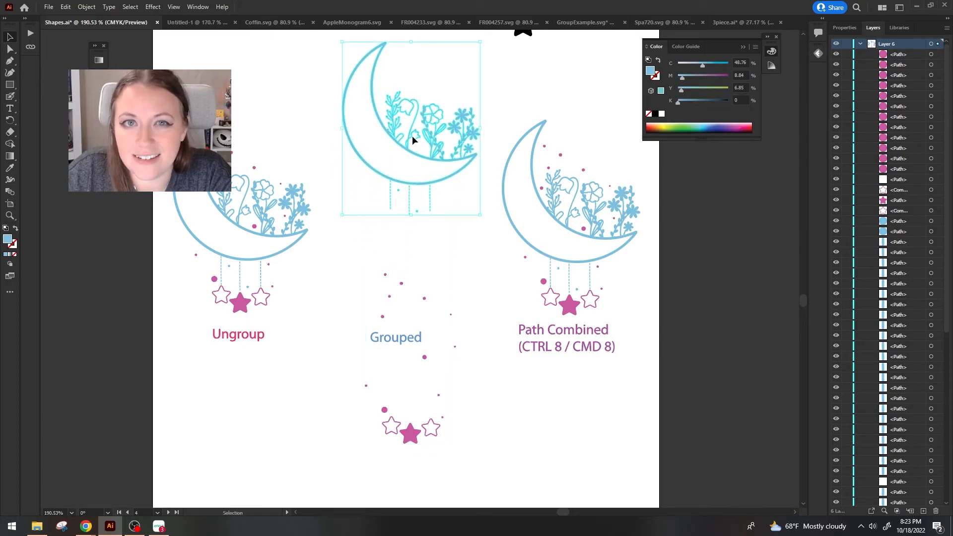
double_click(411, 135)
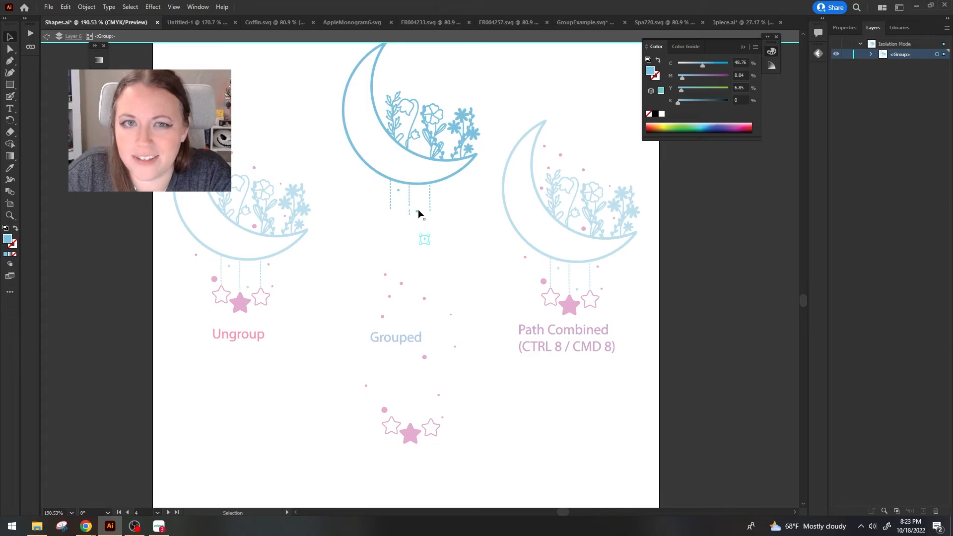
Leave the isolated group and compare the Grouped moon's pink and blue sublayers with the Path Combined moon.
left_click(444, 274)
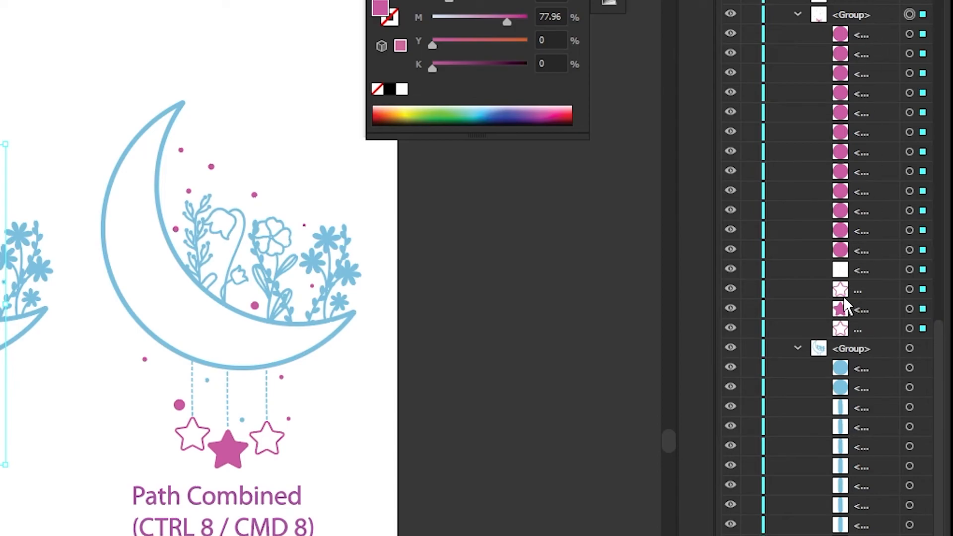
left_click(862, 368)
left_click(29, 7)
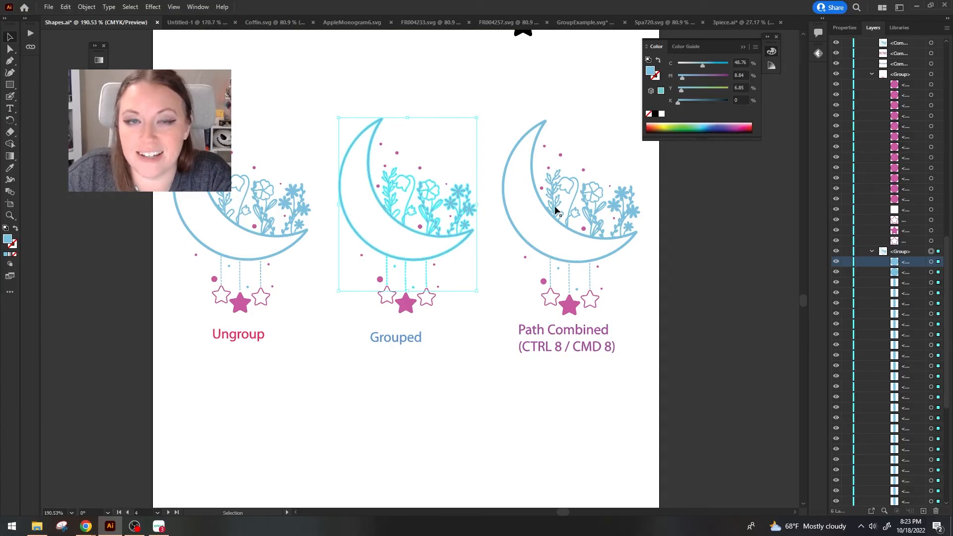
left_click(587, 272)
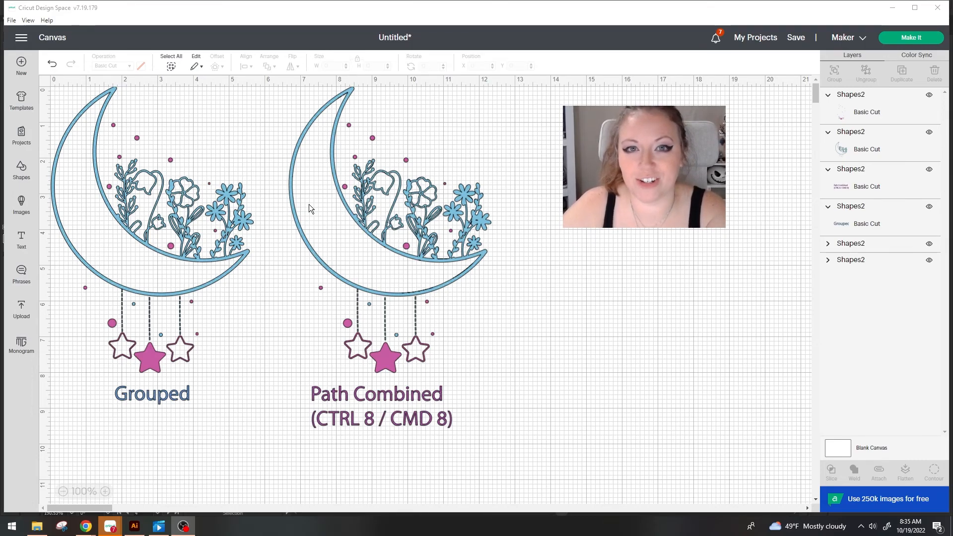
In Cricut Design Space, examine the Grouped moon's separate pink layers, and move the Path Combined moon's blue layer aside and back.
left_click(828, 243)
scroll(859, 276, "down", 3)
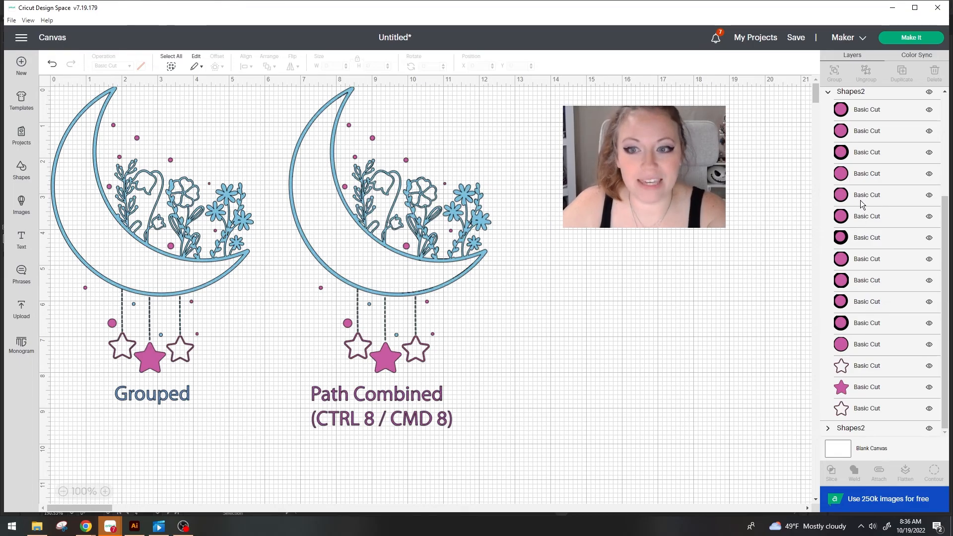
scroll(861, 247, "up", 3)
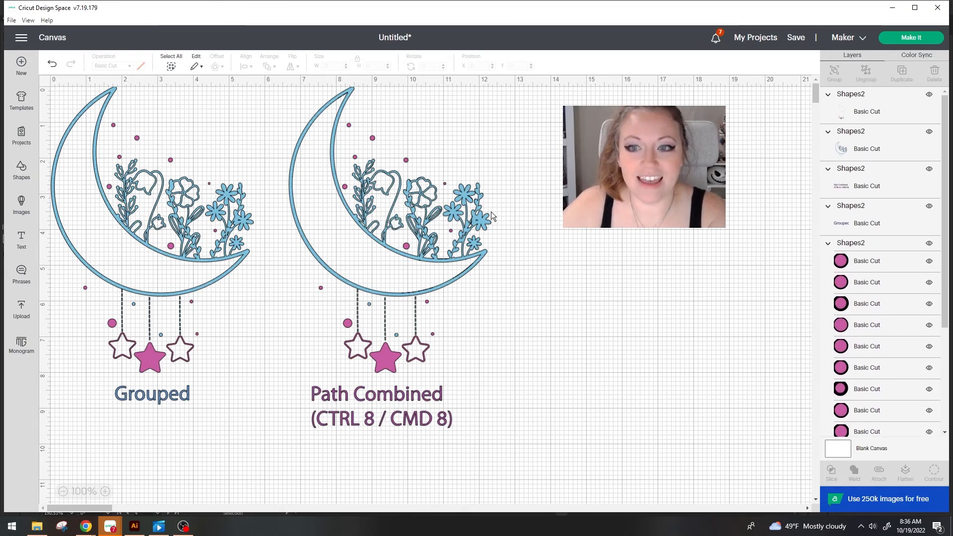
left_click_drag(480, 255, 793, 271)
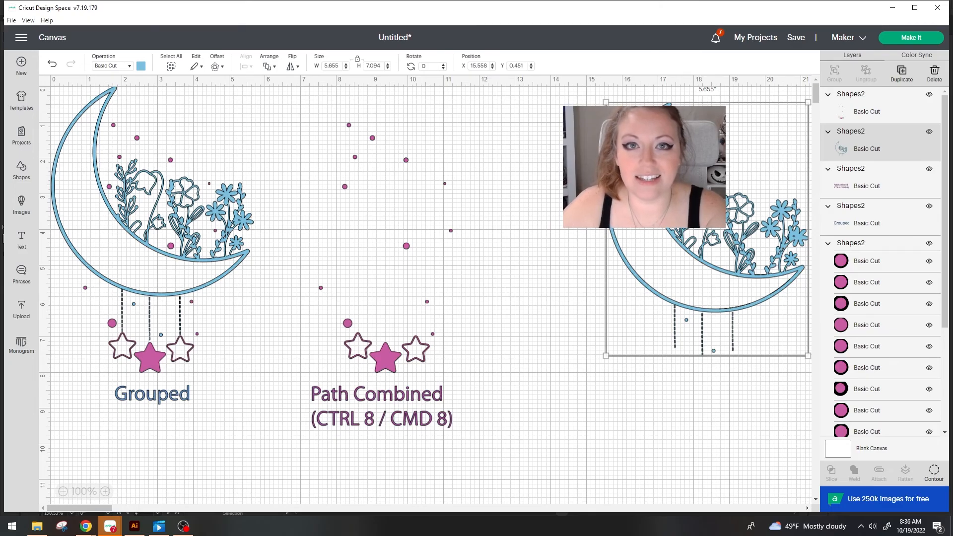
left_click_drag(612, 229, 290, 205)
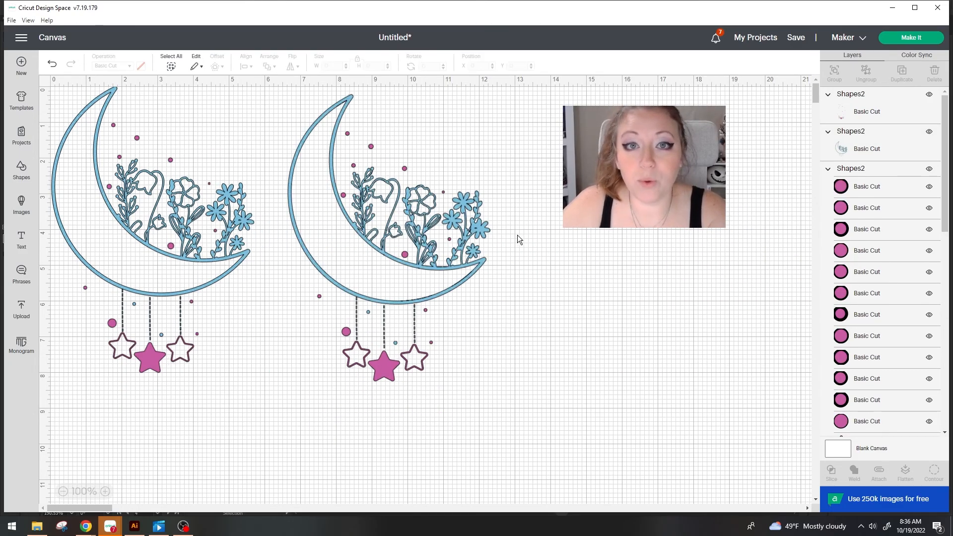
Open the cut preparation for both moons and examine the layout on the blue and pink mats.
left_click(918, 43)
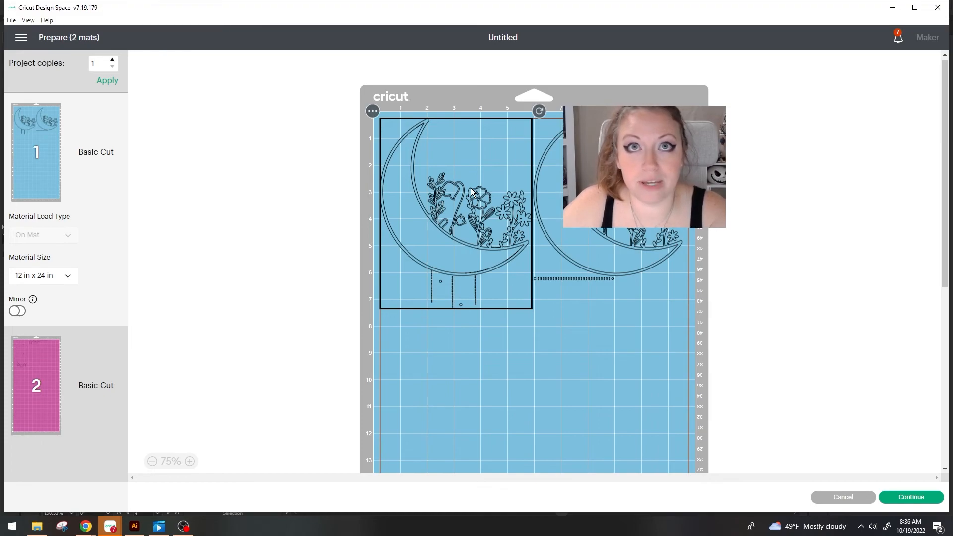
left_click(640, 260)
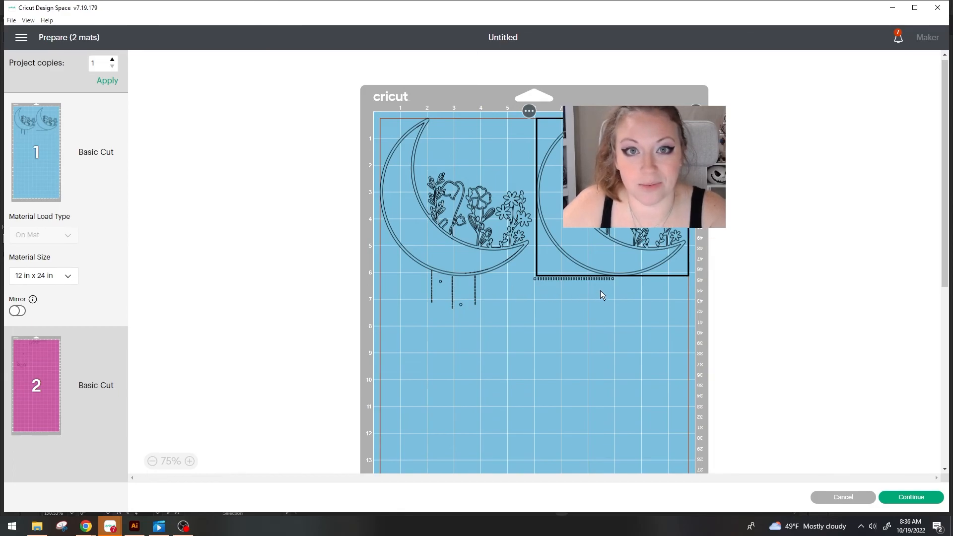
left_click(36, 385)
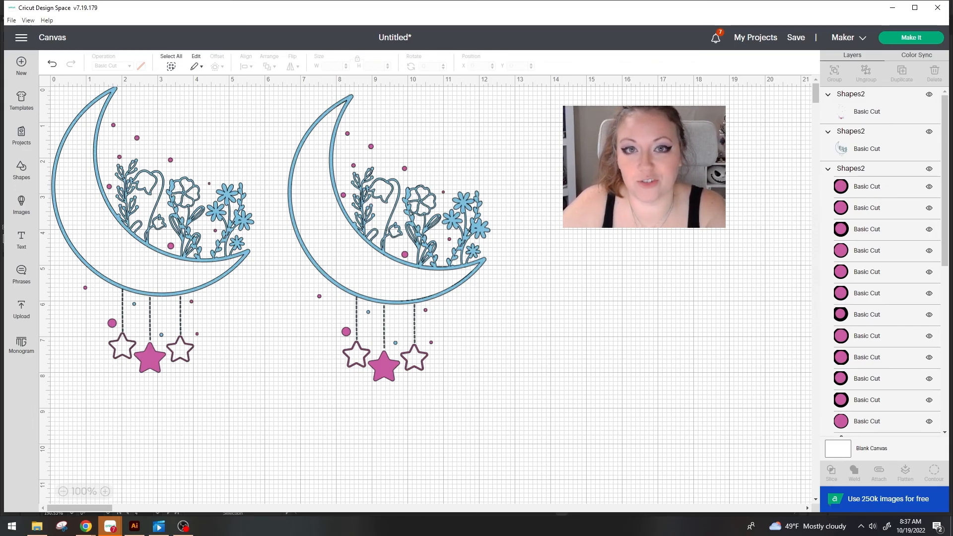
Switch back to Illustrator and review the Friendly Reminders and Coming up notes.
key("alt+Tab")
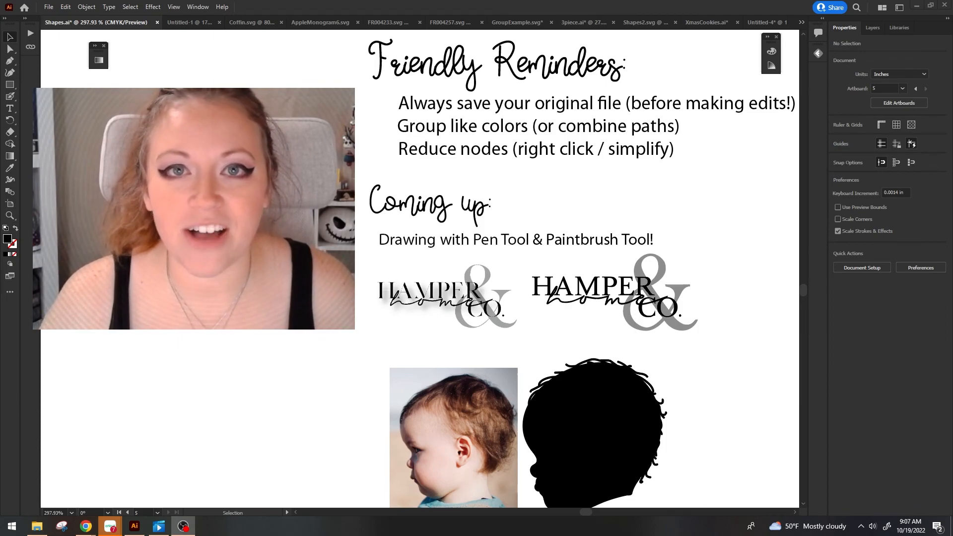
scroll(420, 392, "up", 1)
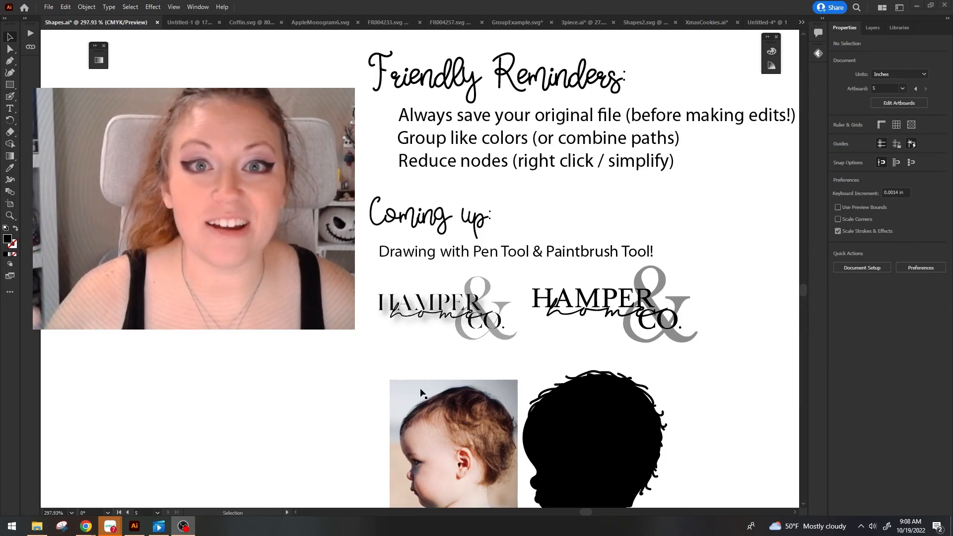